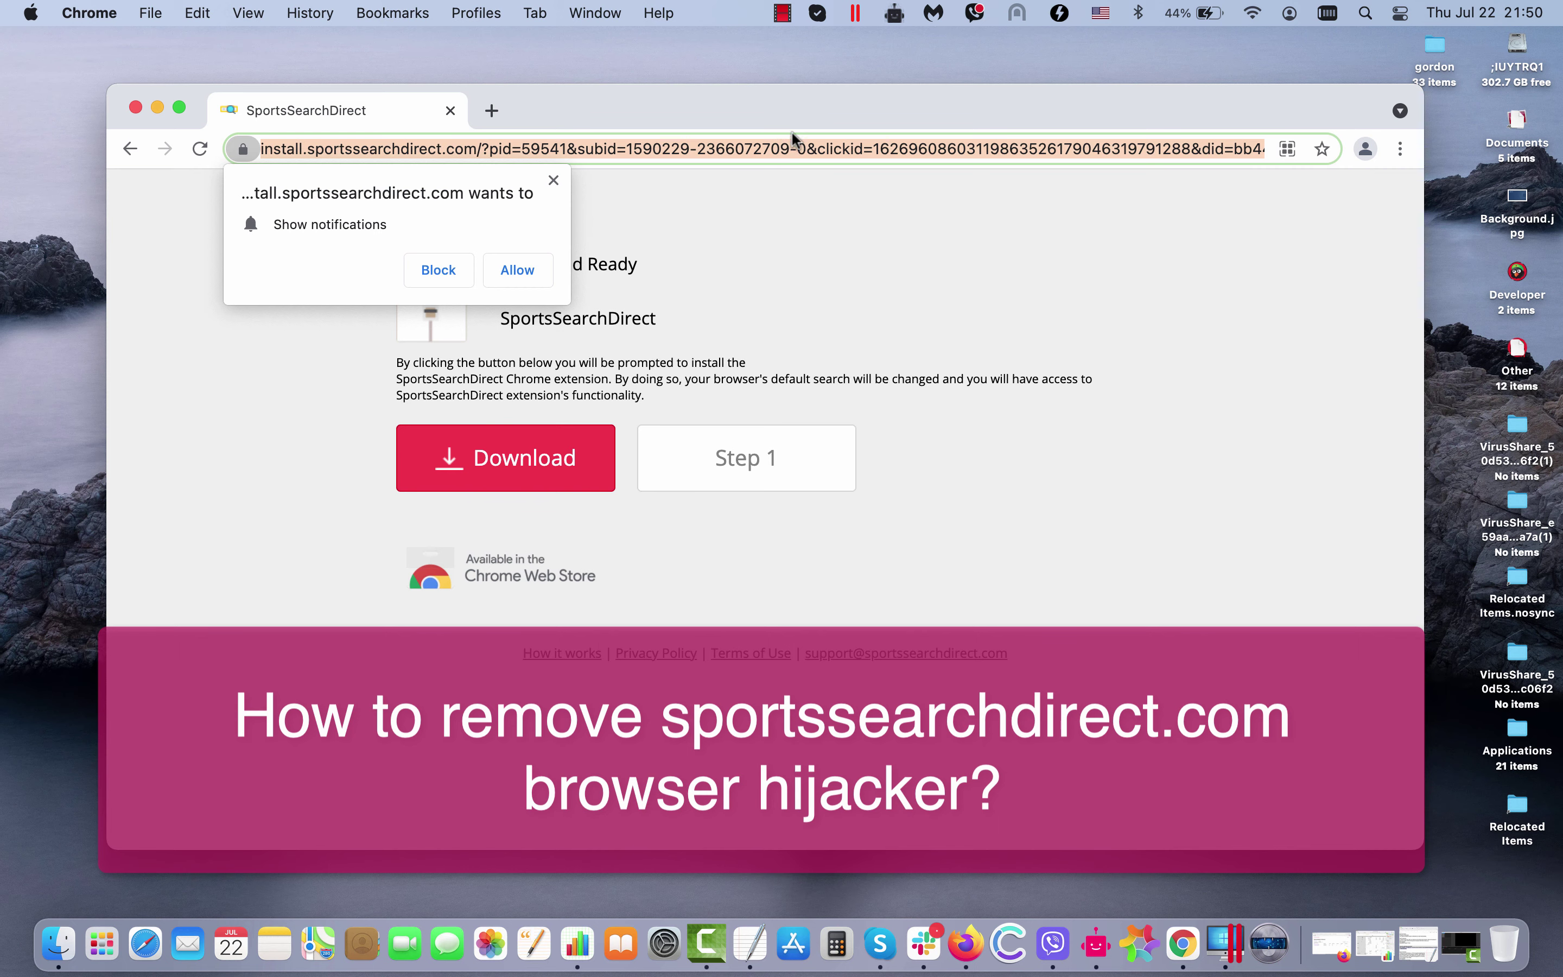
Step: Reposition the Chrome window on the desktop
drag(761, 103, 765, 133)
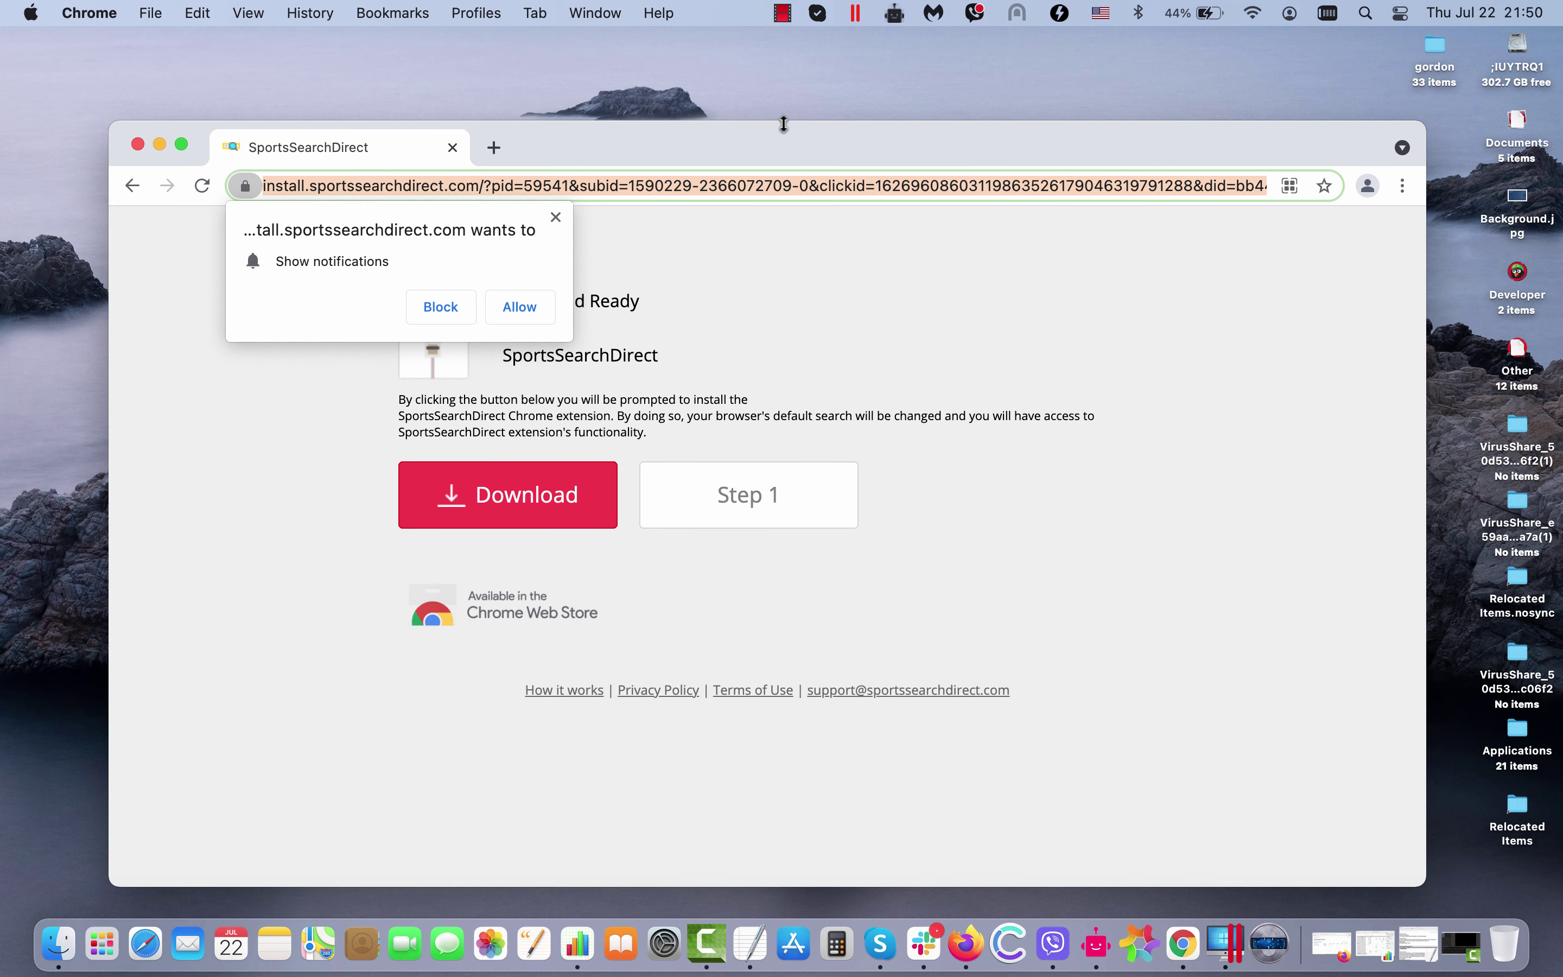
drag(767, 137, 793, 130)
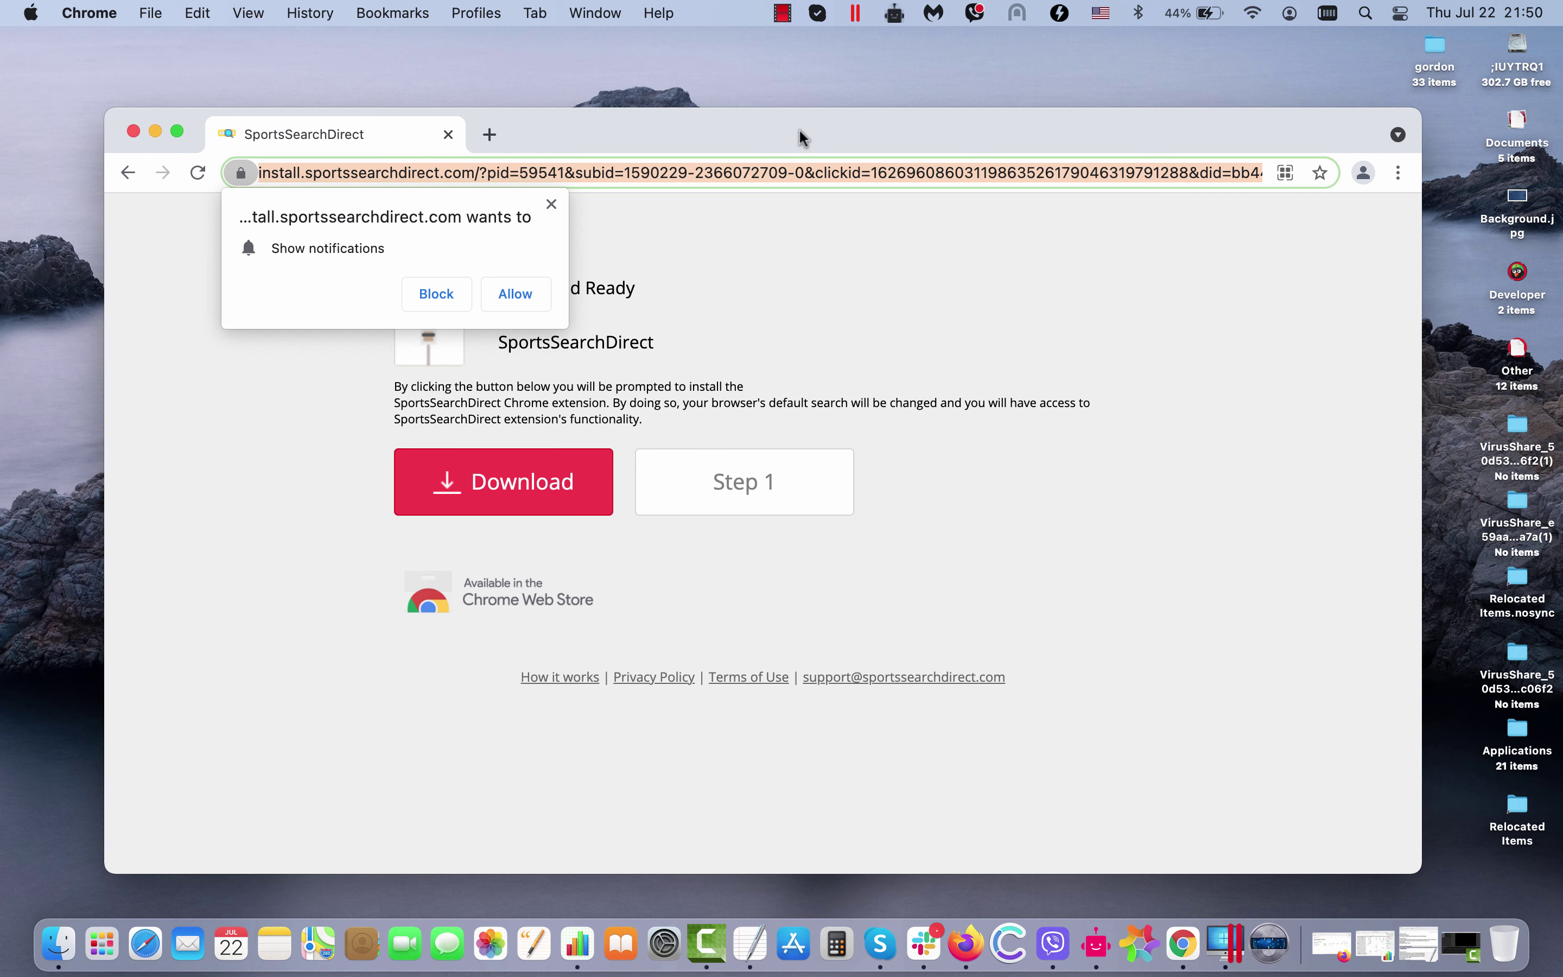
mouse_move(808, 128)
mouse_down()
mouse_move(792, 116)
mouse_move(818, 127)
mouse_up()
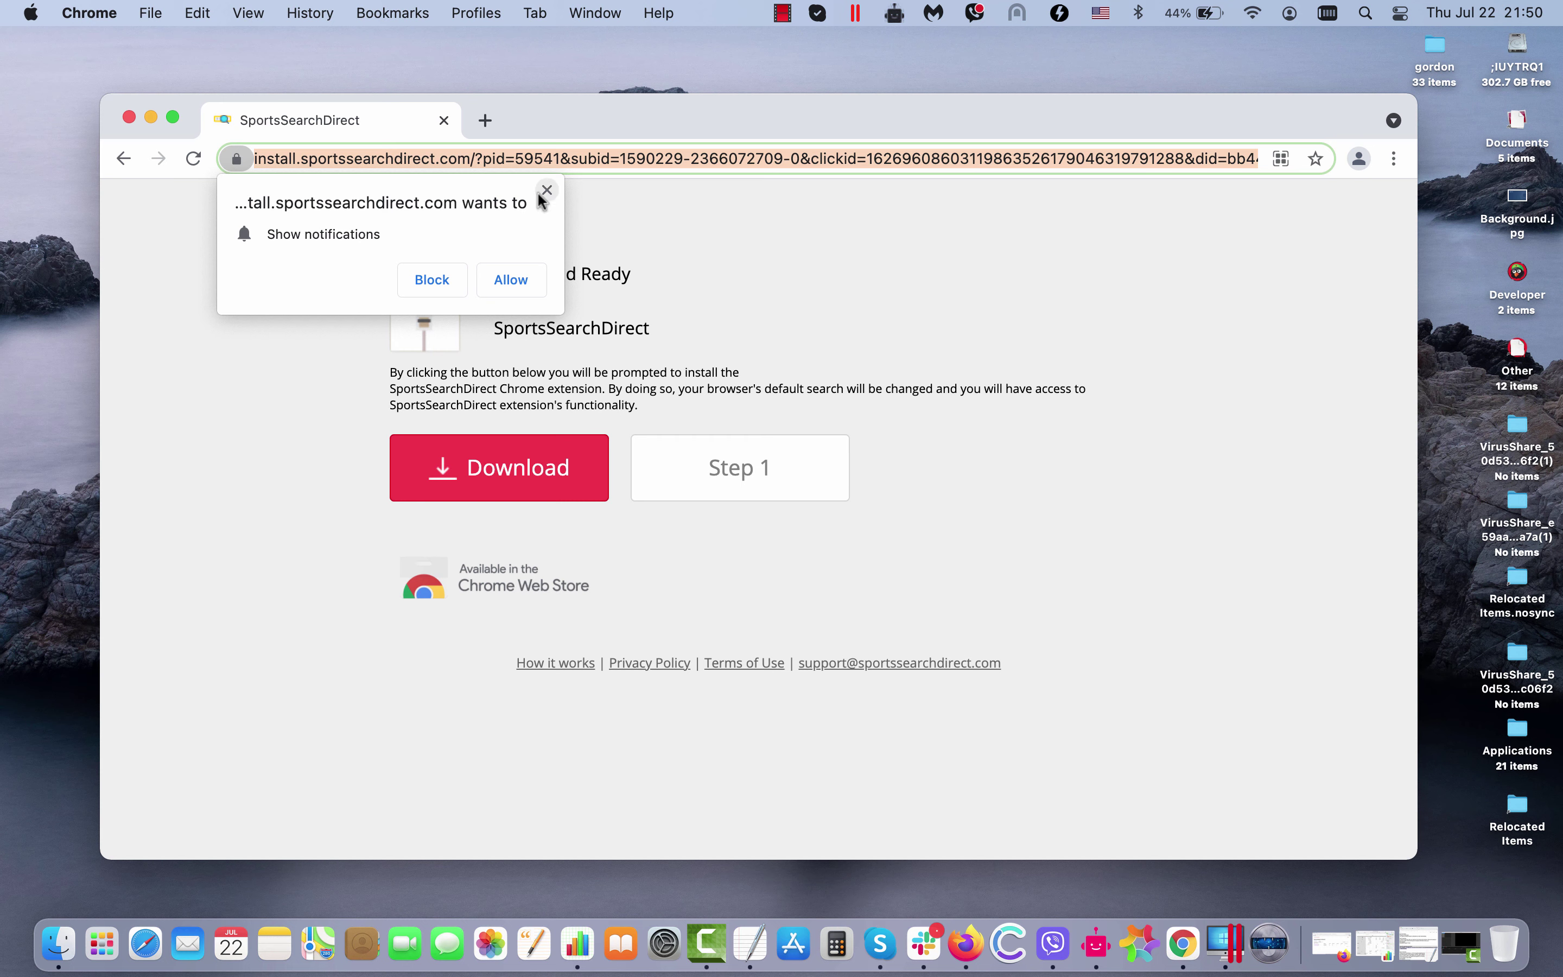
Step: Allow the site's notifications and add the SportsSearchDirect extension from the Chrome Web Store
click(515, 284)
click(747, 271)
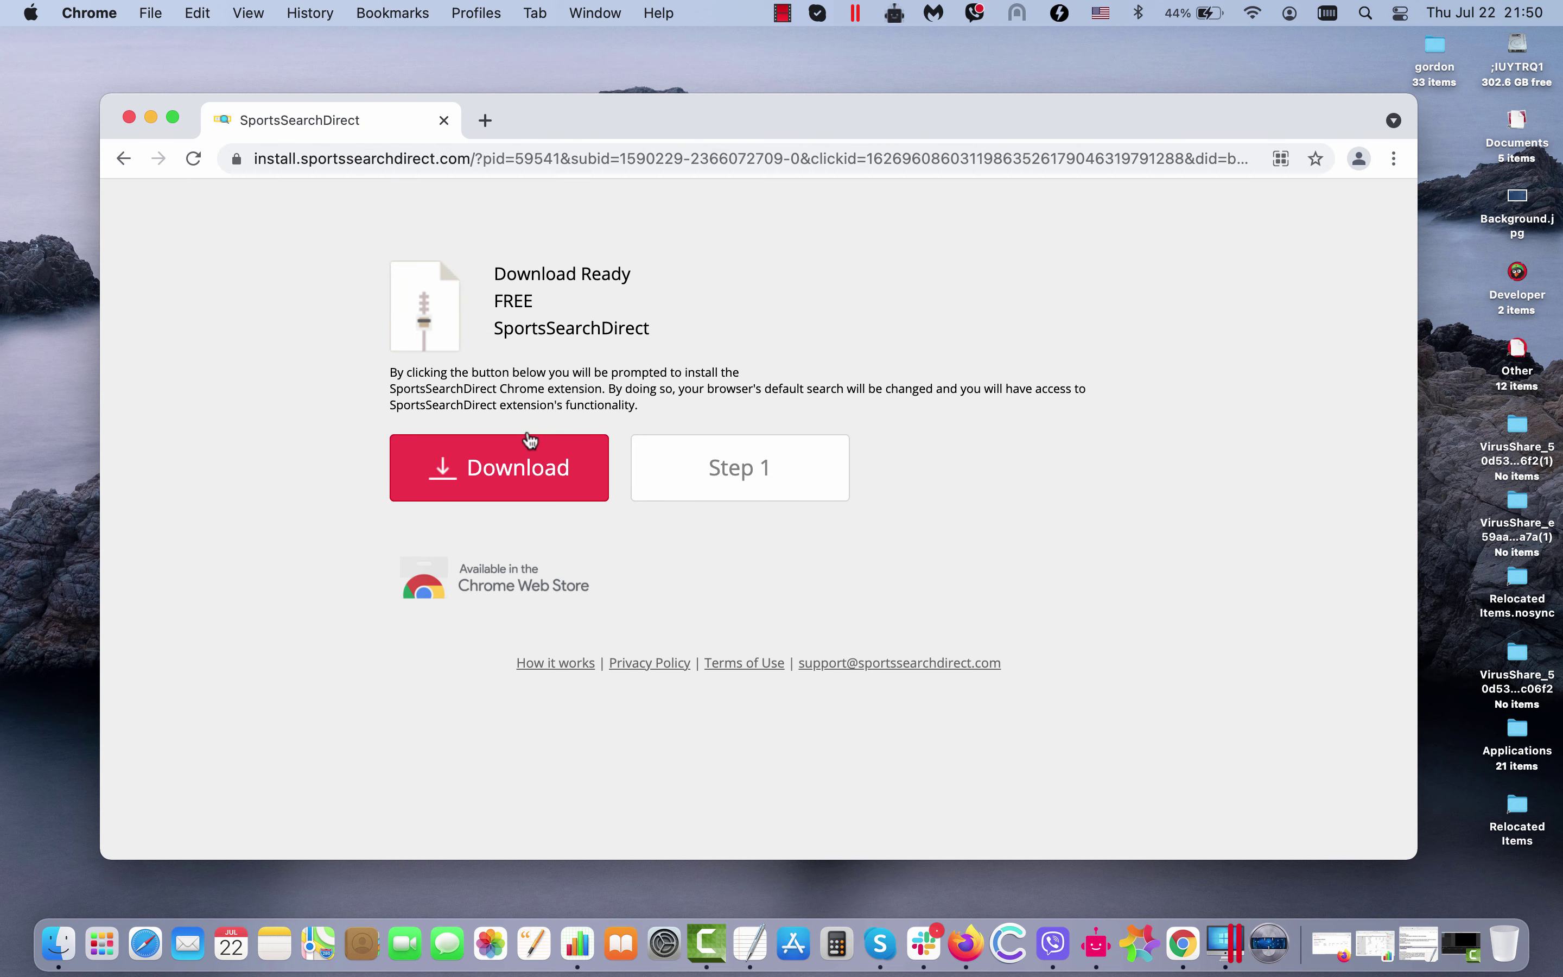
click(524, 482)
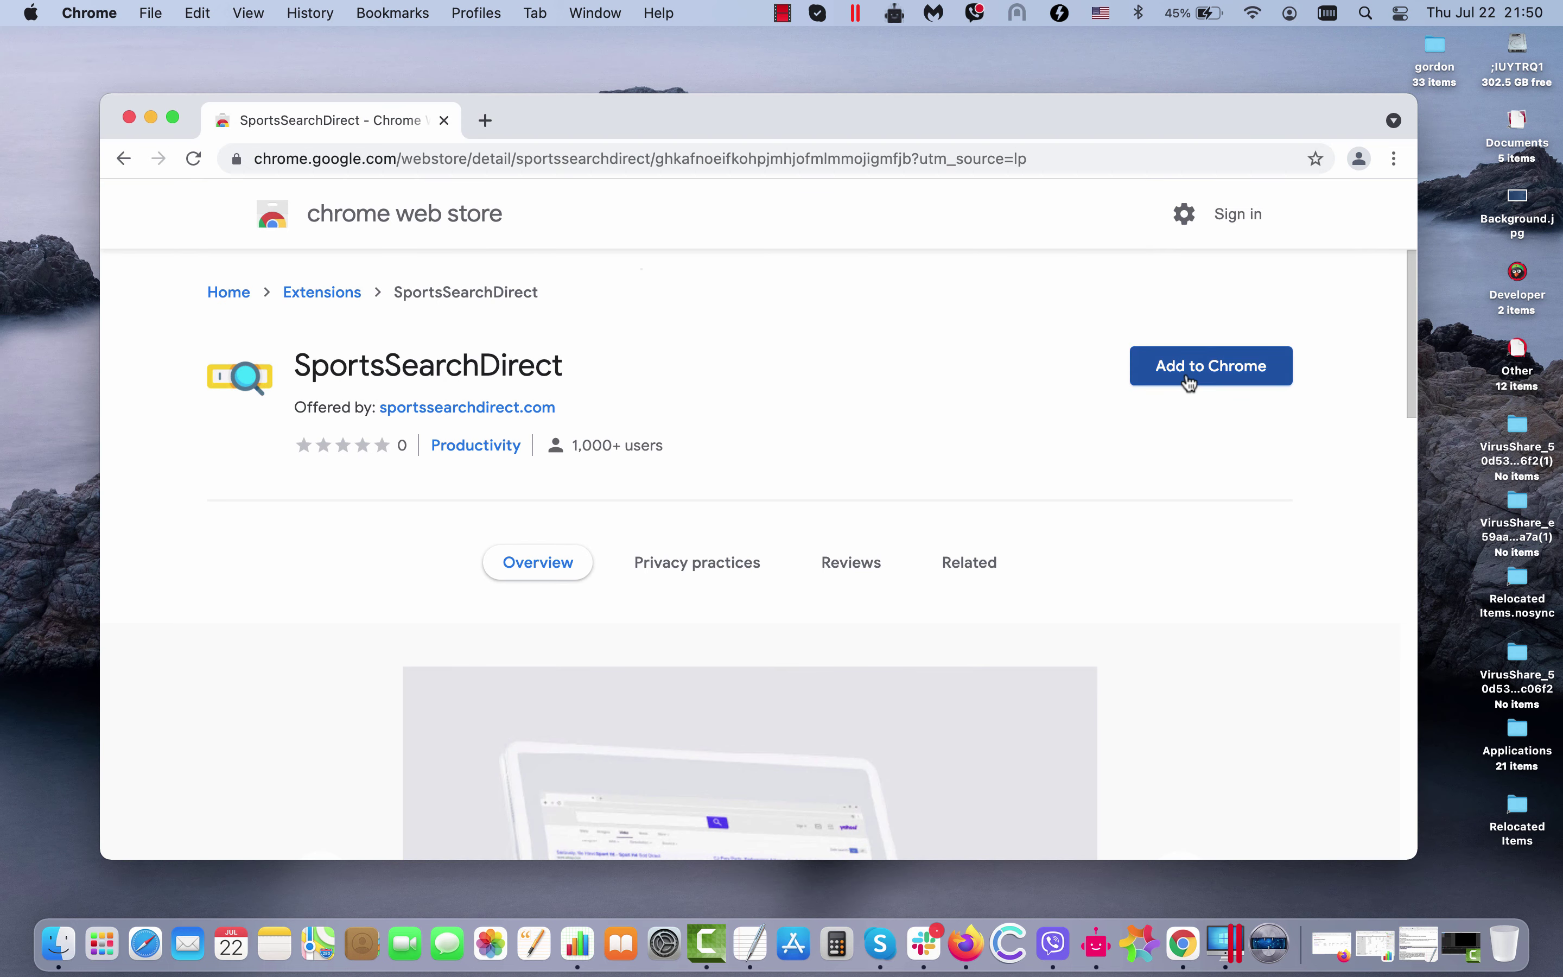
click(1188, 377)
click(901, 580)
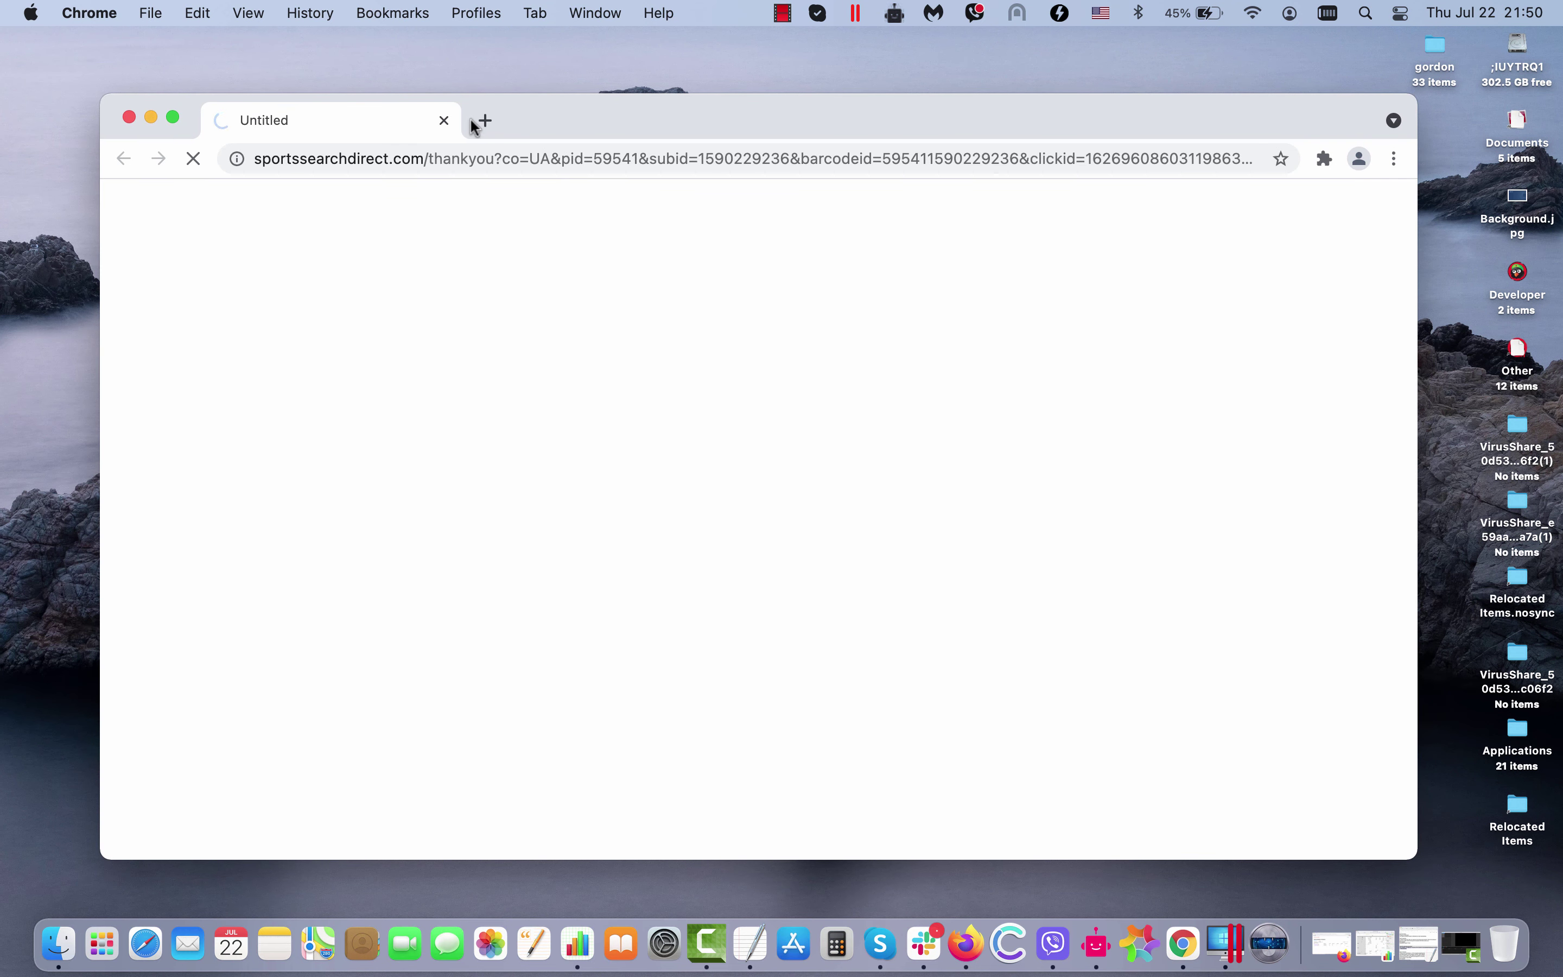
Step: Search for 'virus' in a new tab and keep the extension's changed search provider
click(479, 120)
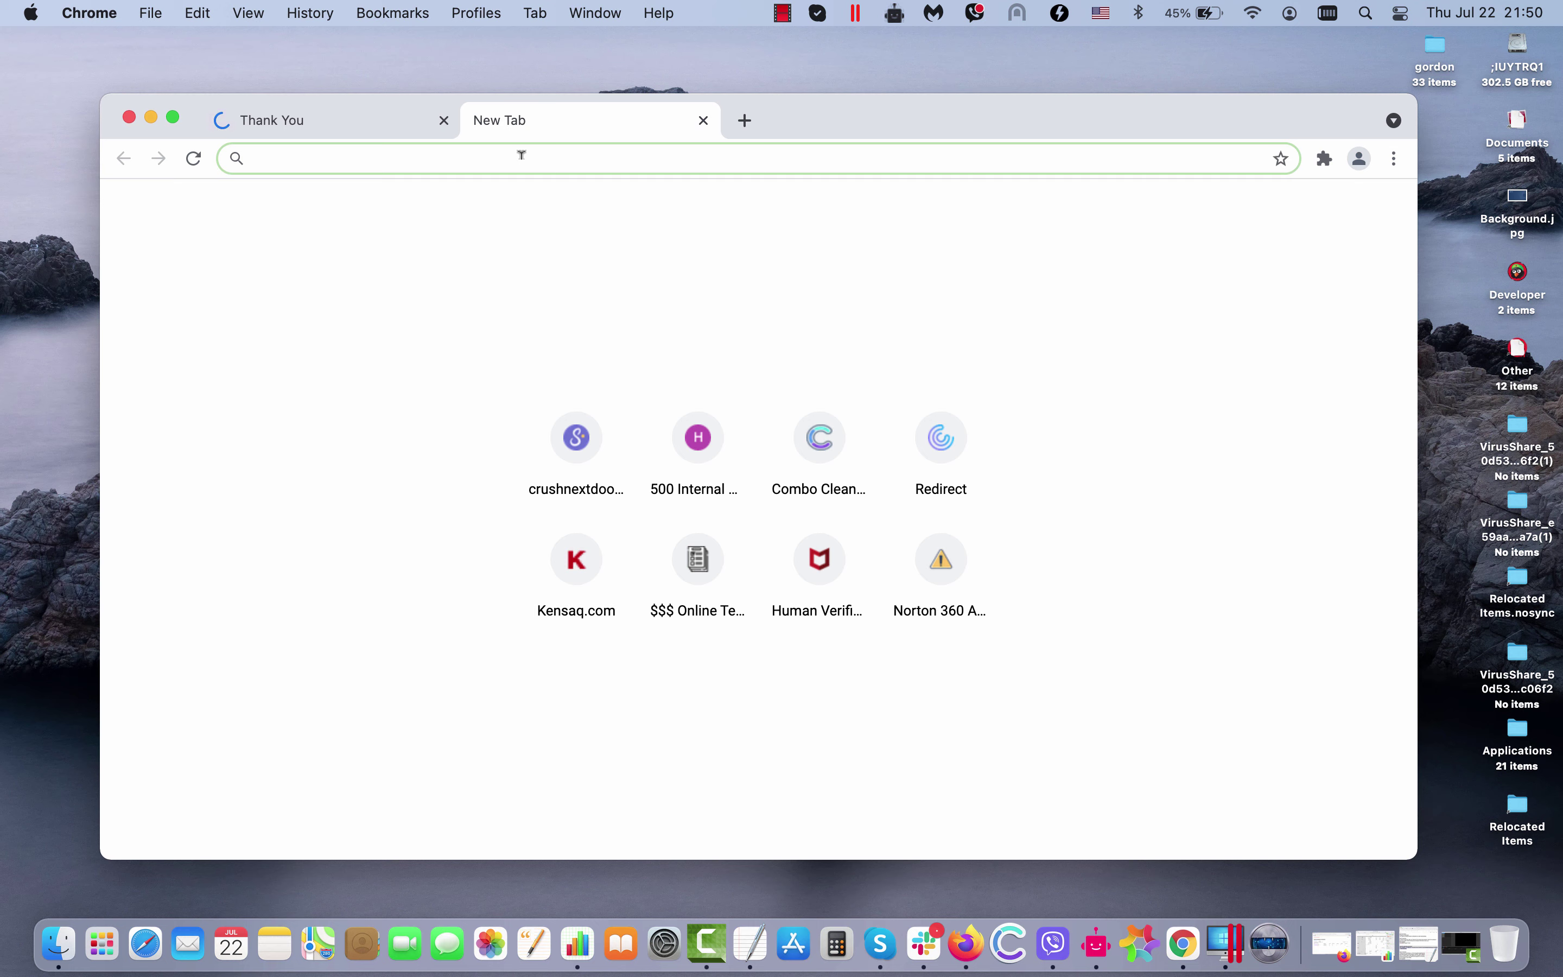
text(virus)
key(Return)
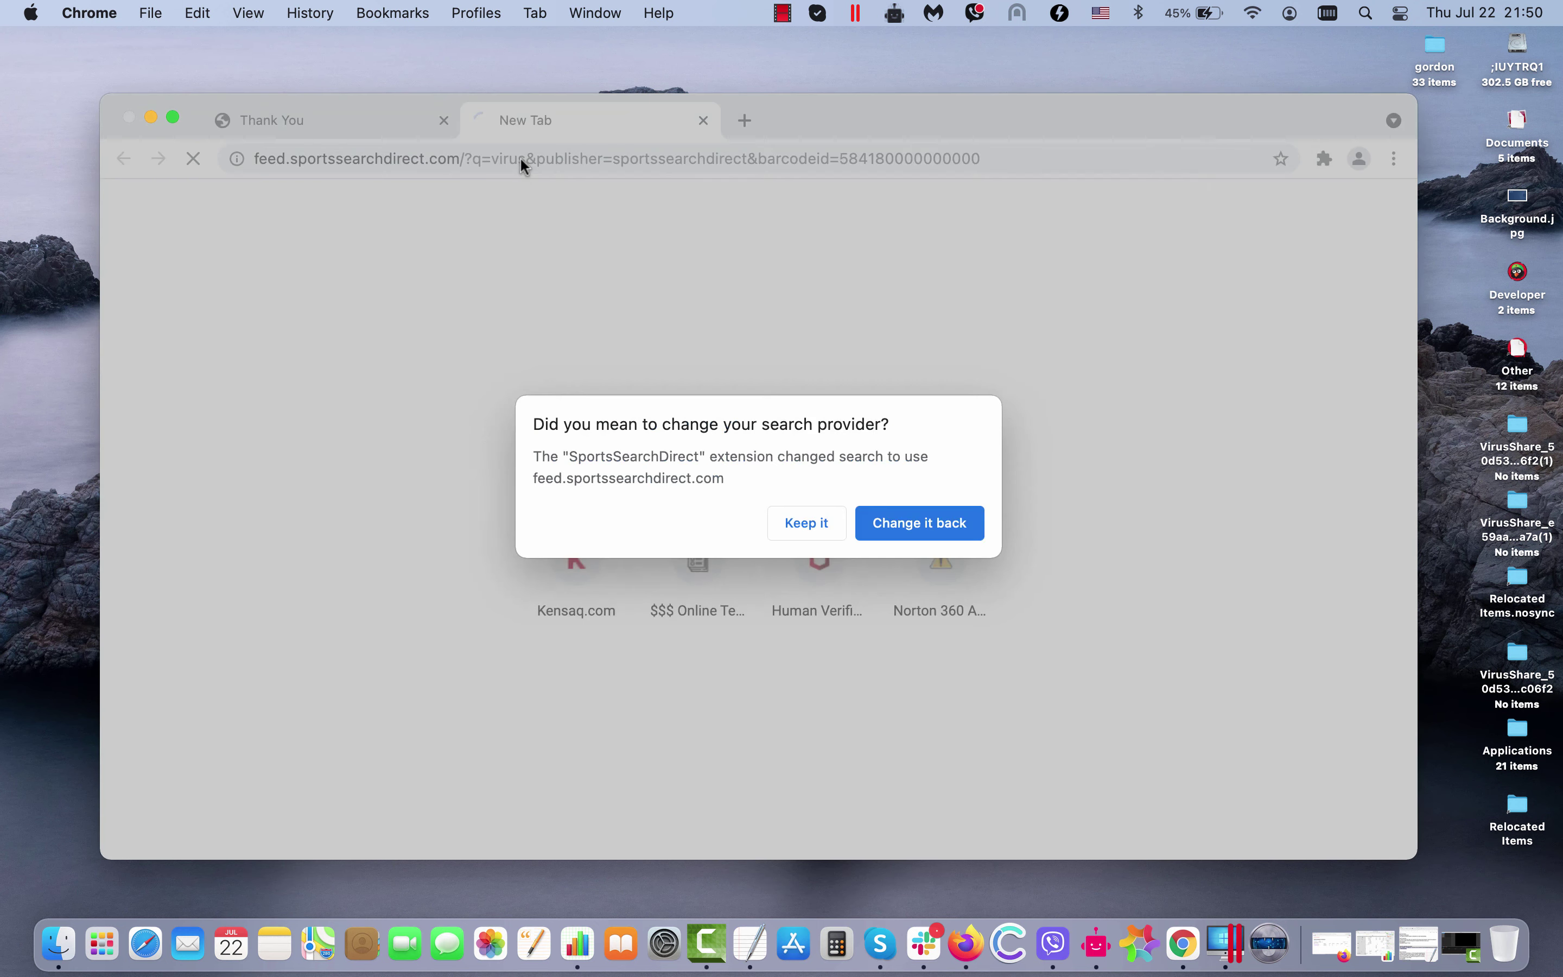
click(800, 518)
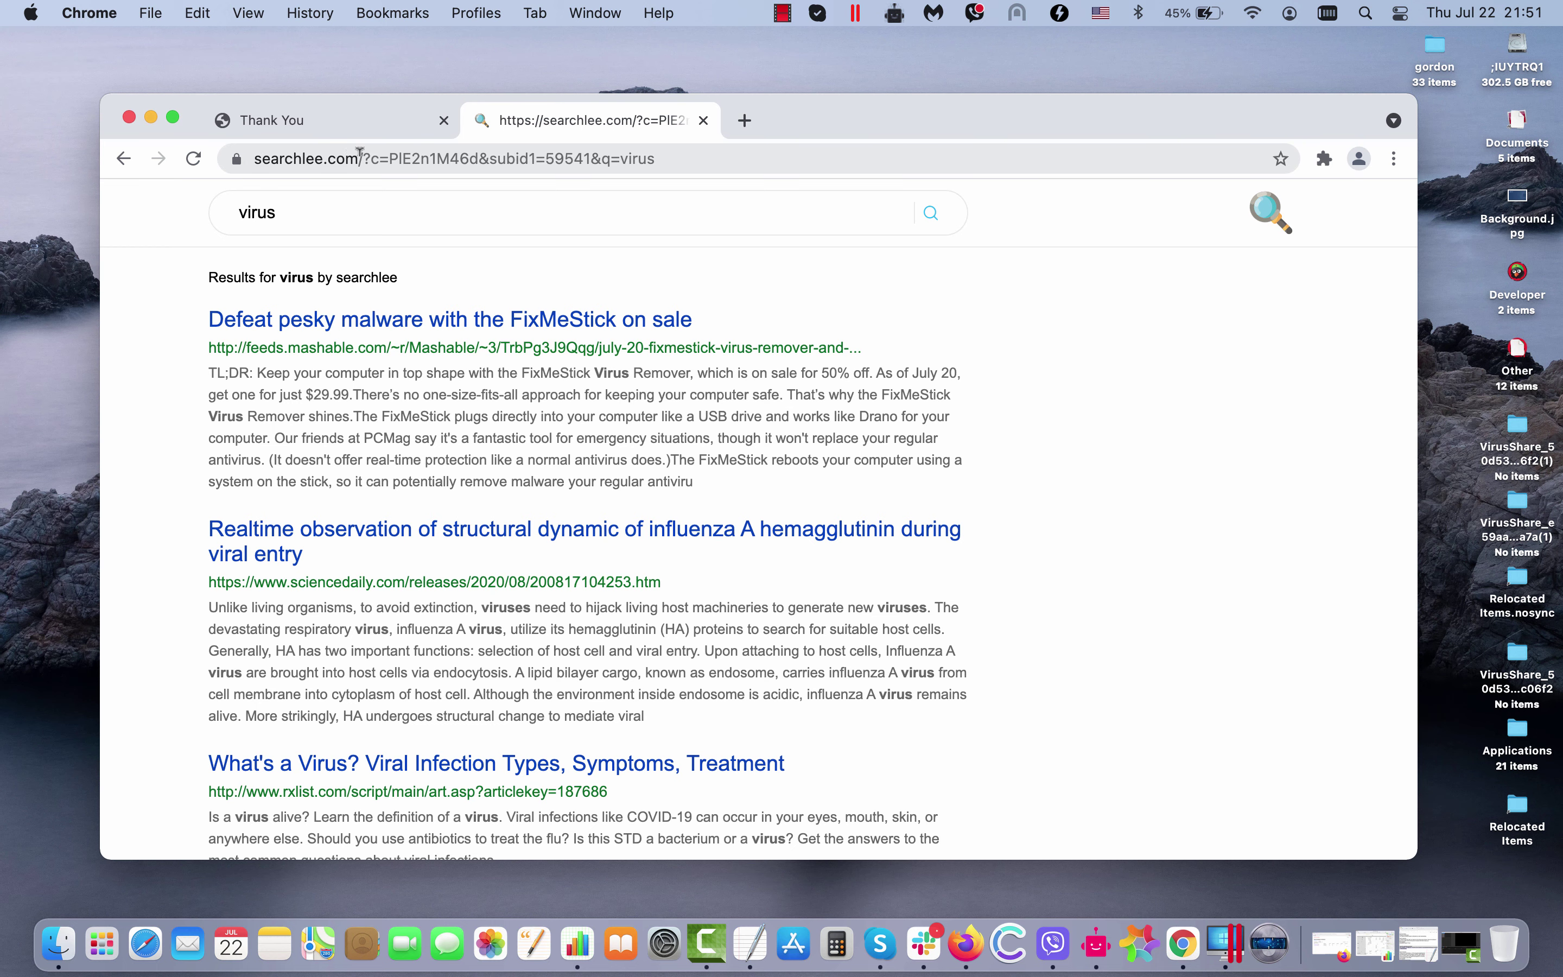
Step: Search for 'car' in another tab, compare both results, and close the thank-you tab
click(745, 120)
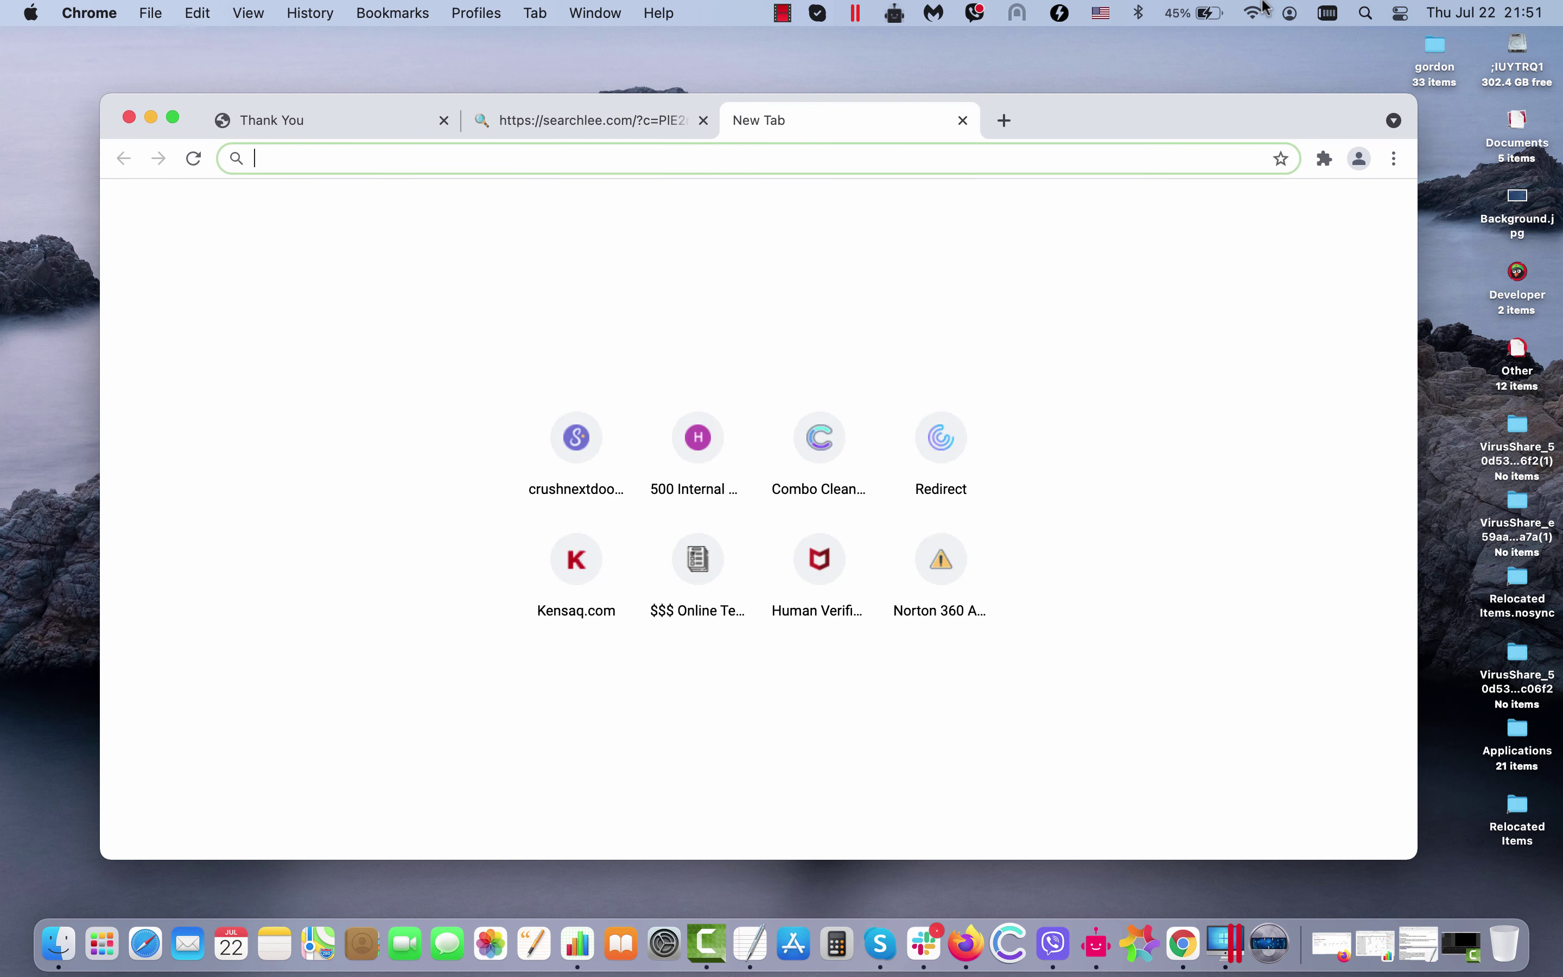
text(car)
key(Return)
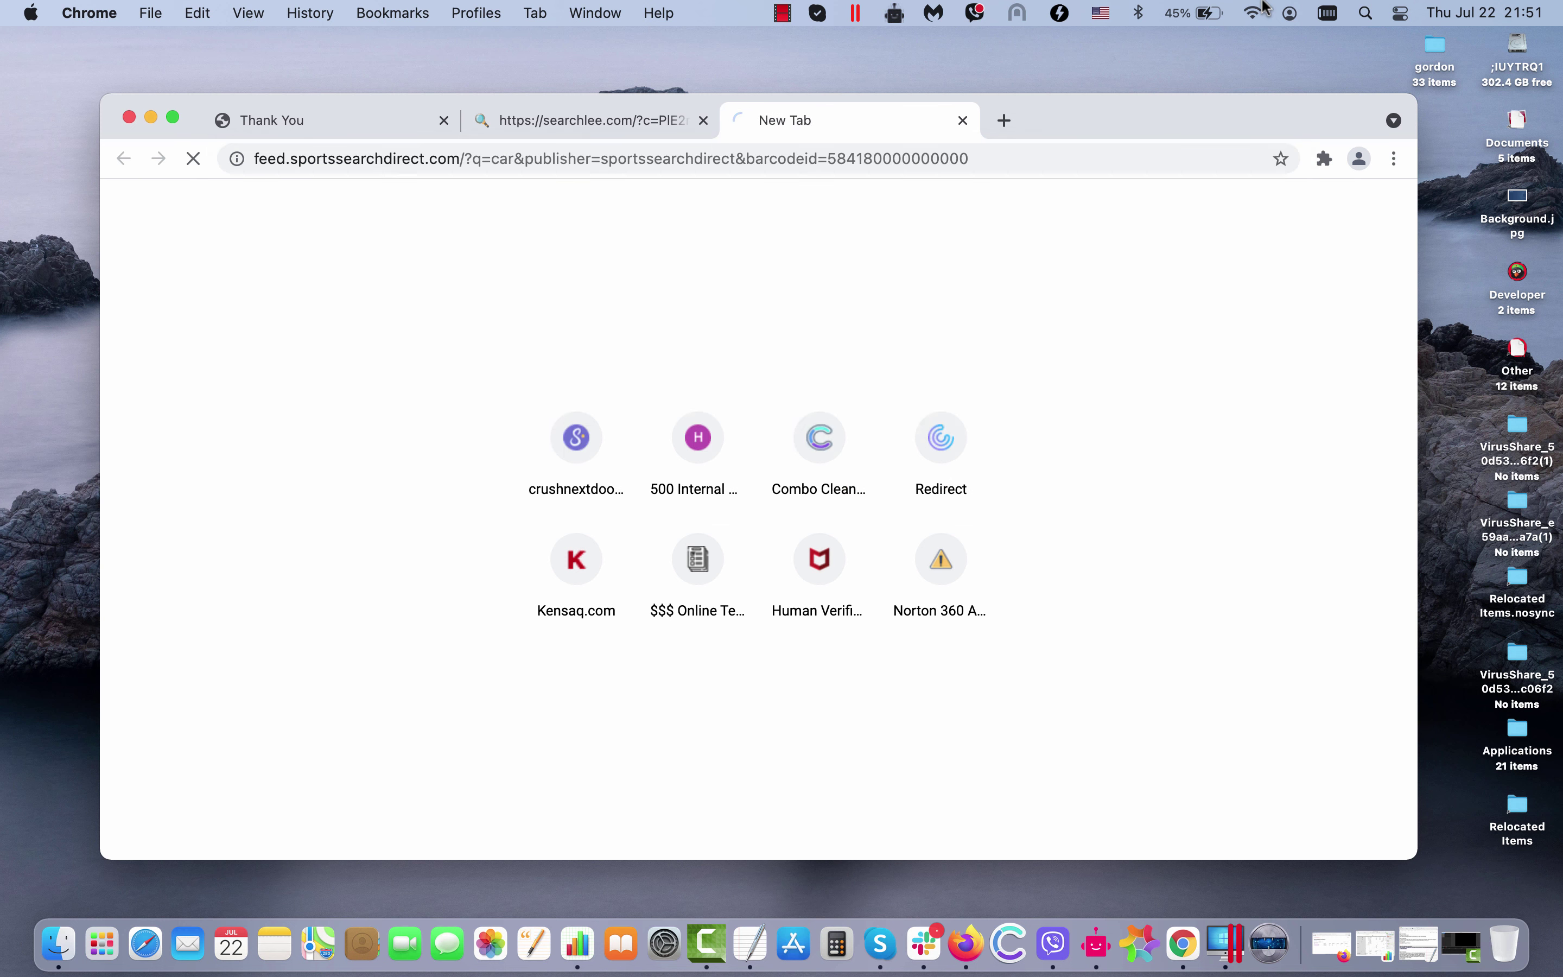
click(642, 122)
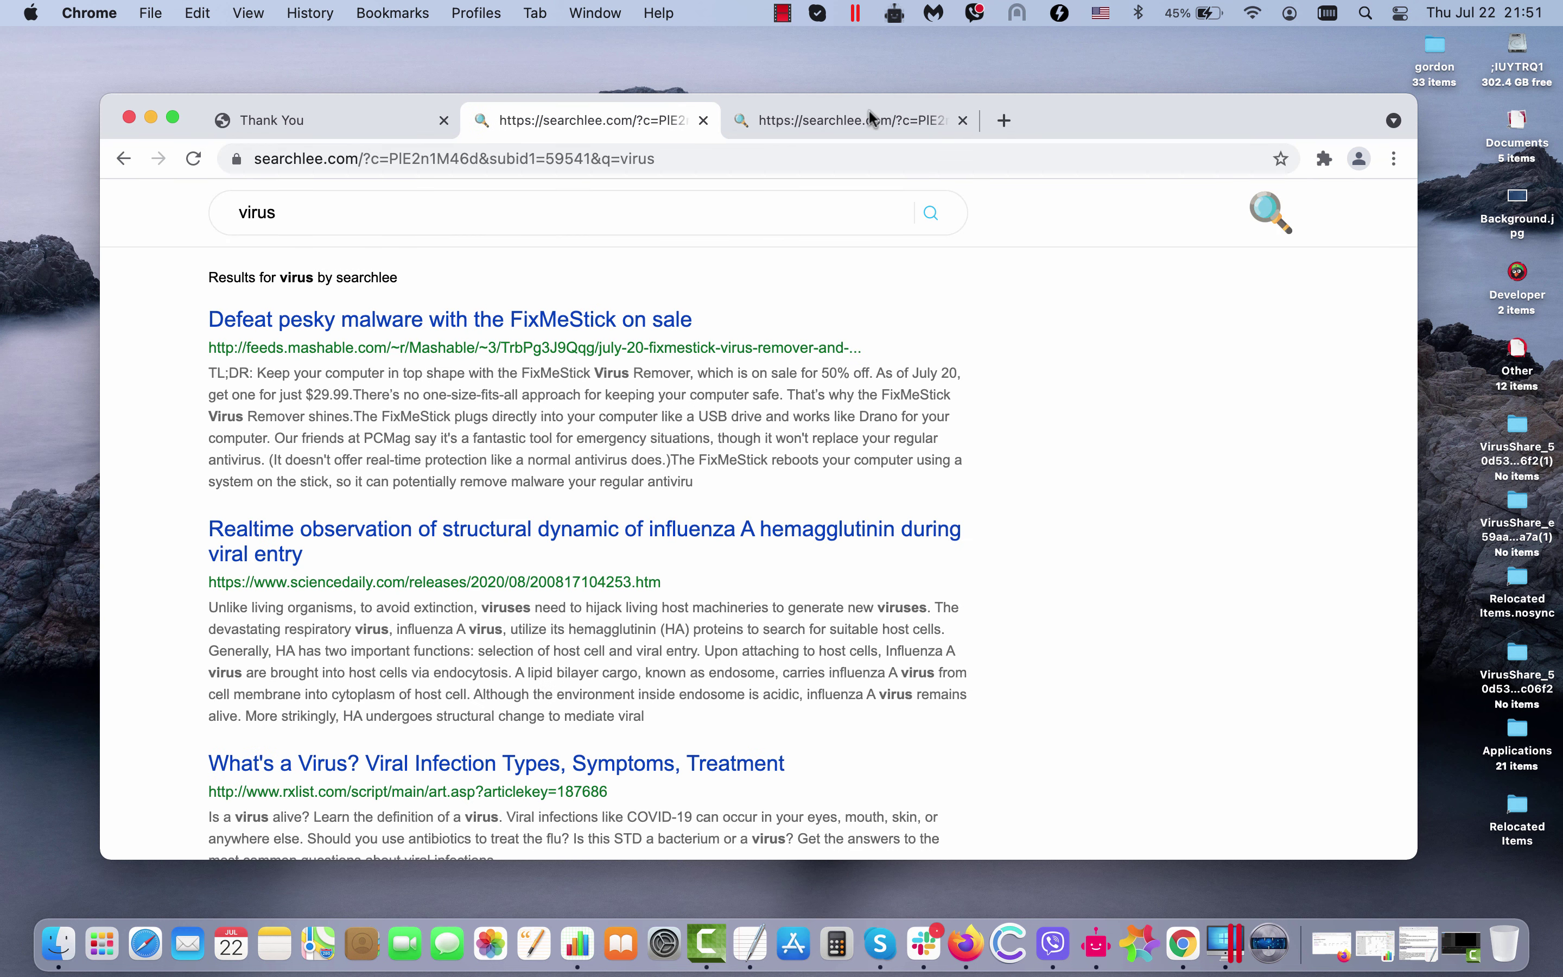
click(910, 119)
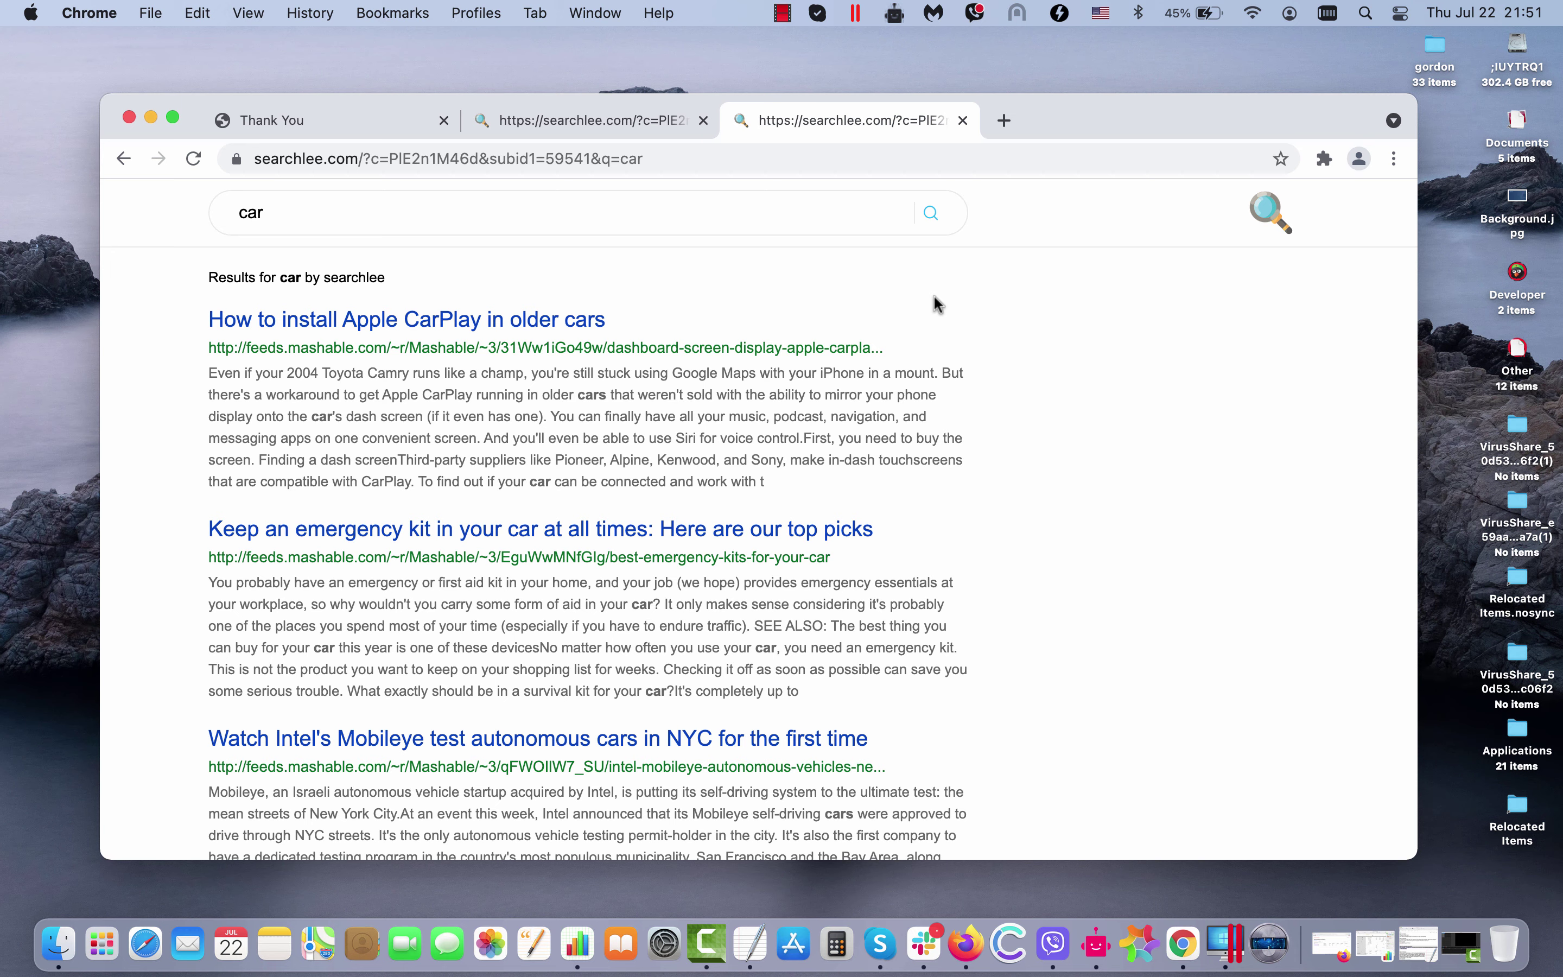
click(316, 129)
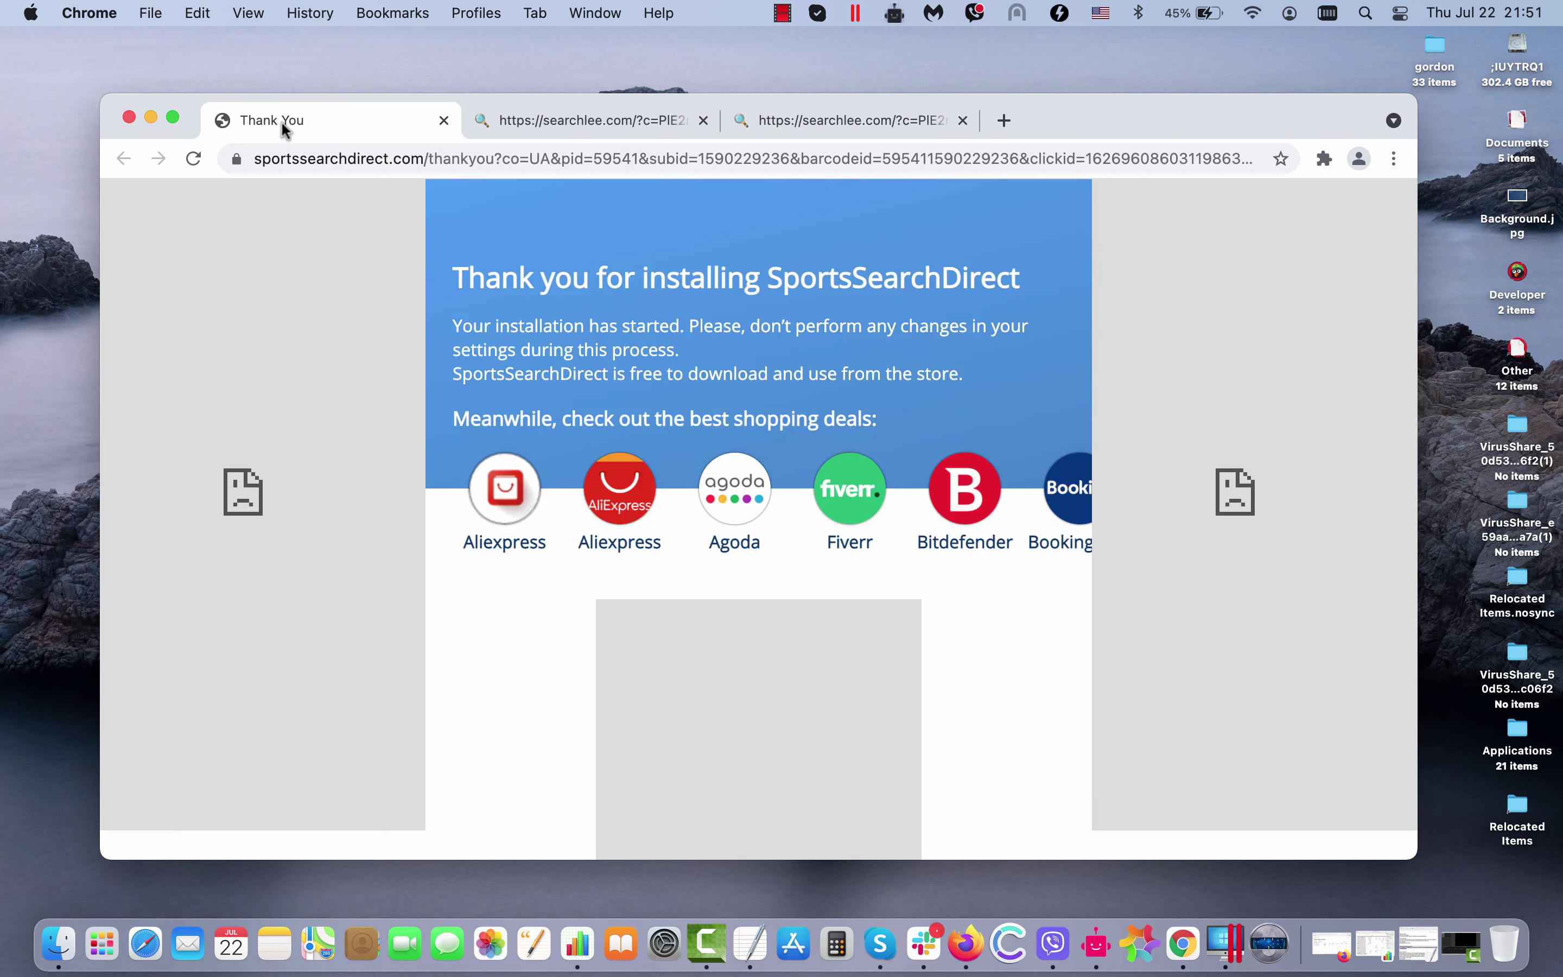
click(444, 121)
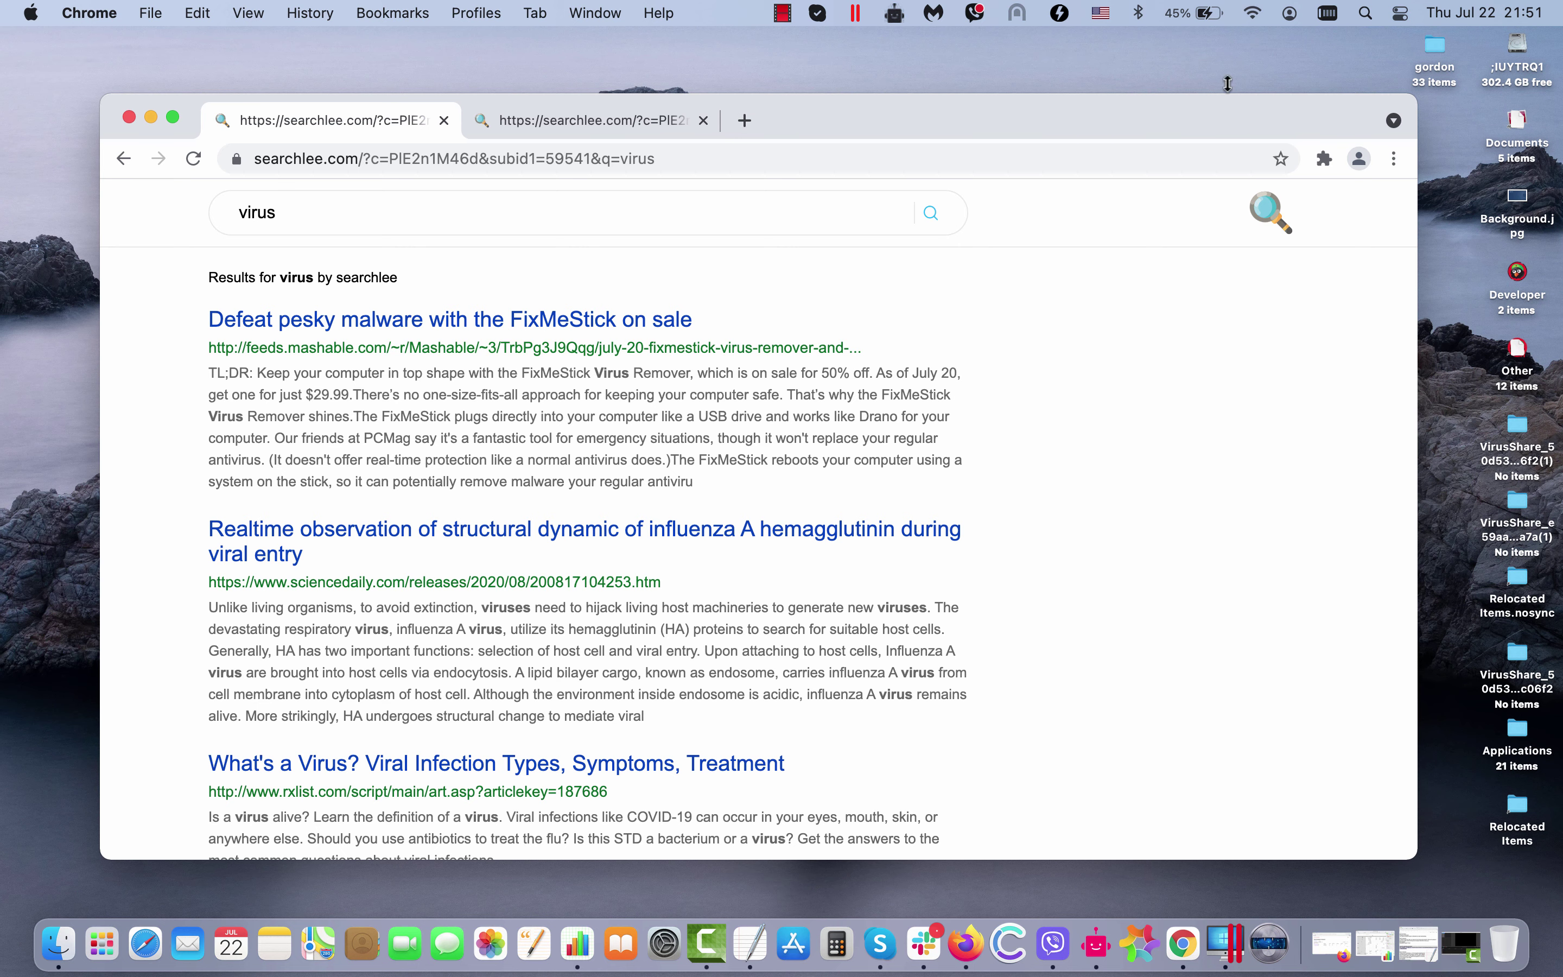
Step: Disable and remove SportsSearchDirect from the Extensions page
click(1394, 159)
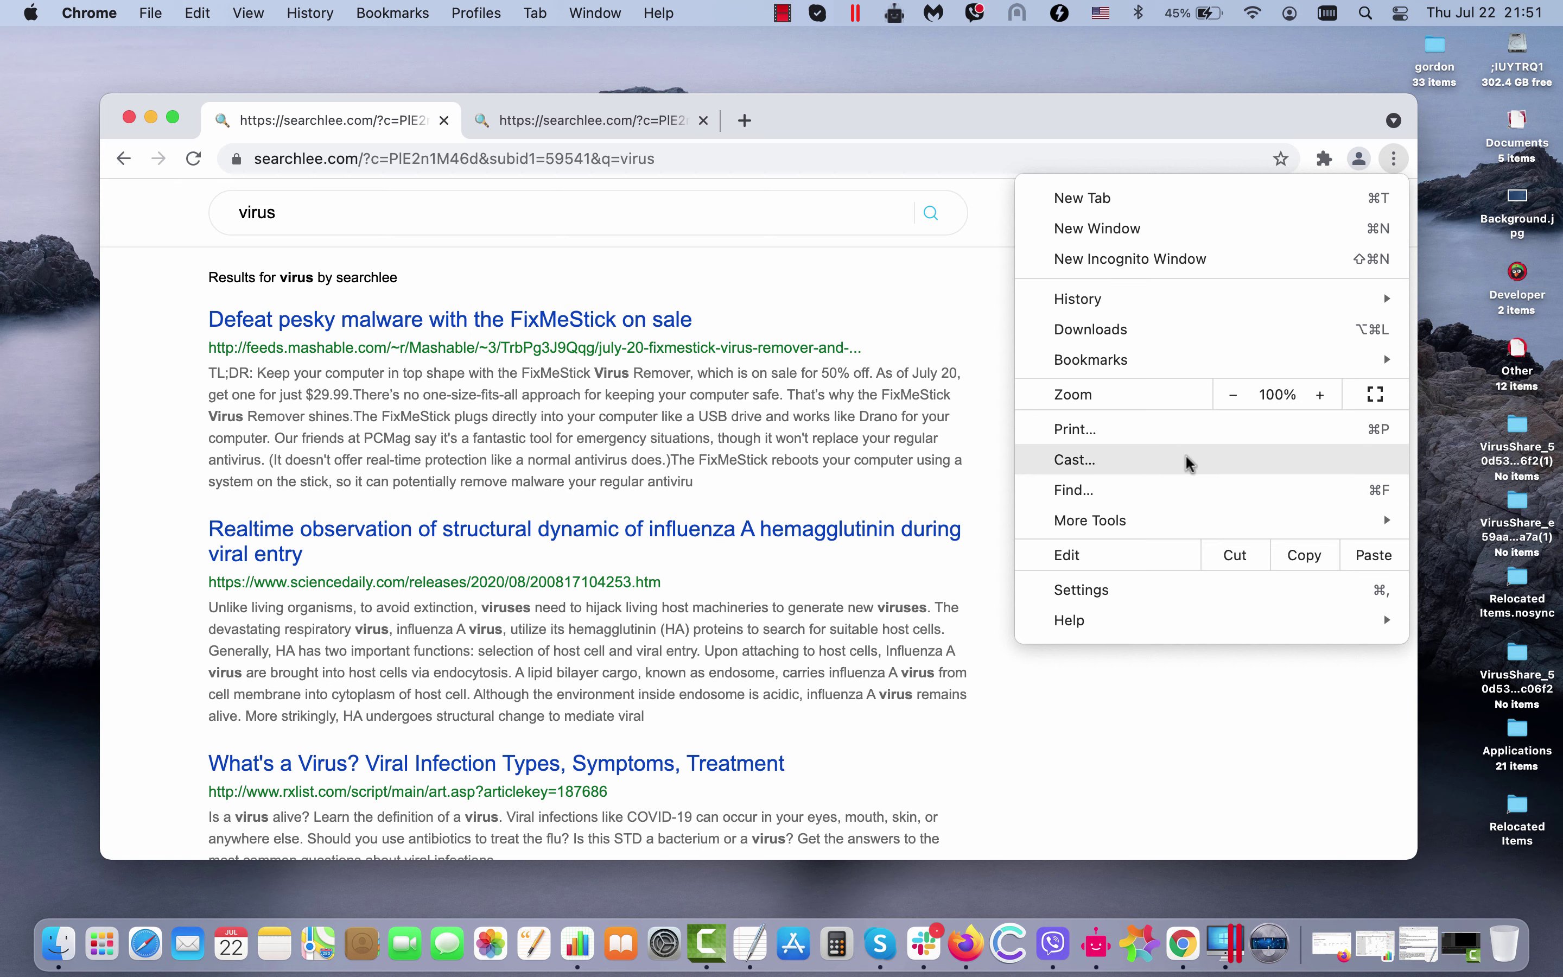
mouse_move(1141, 533)
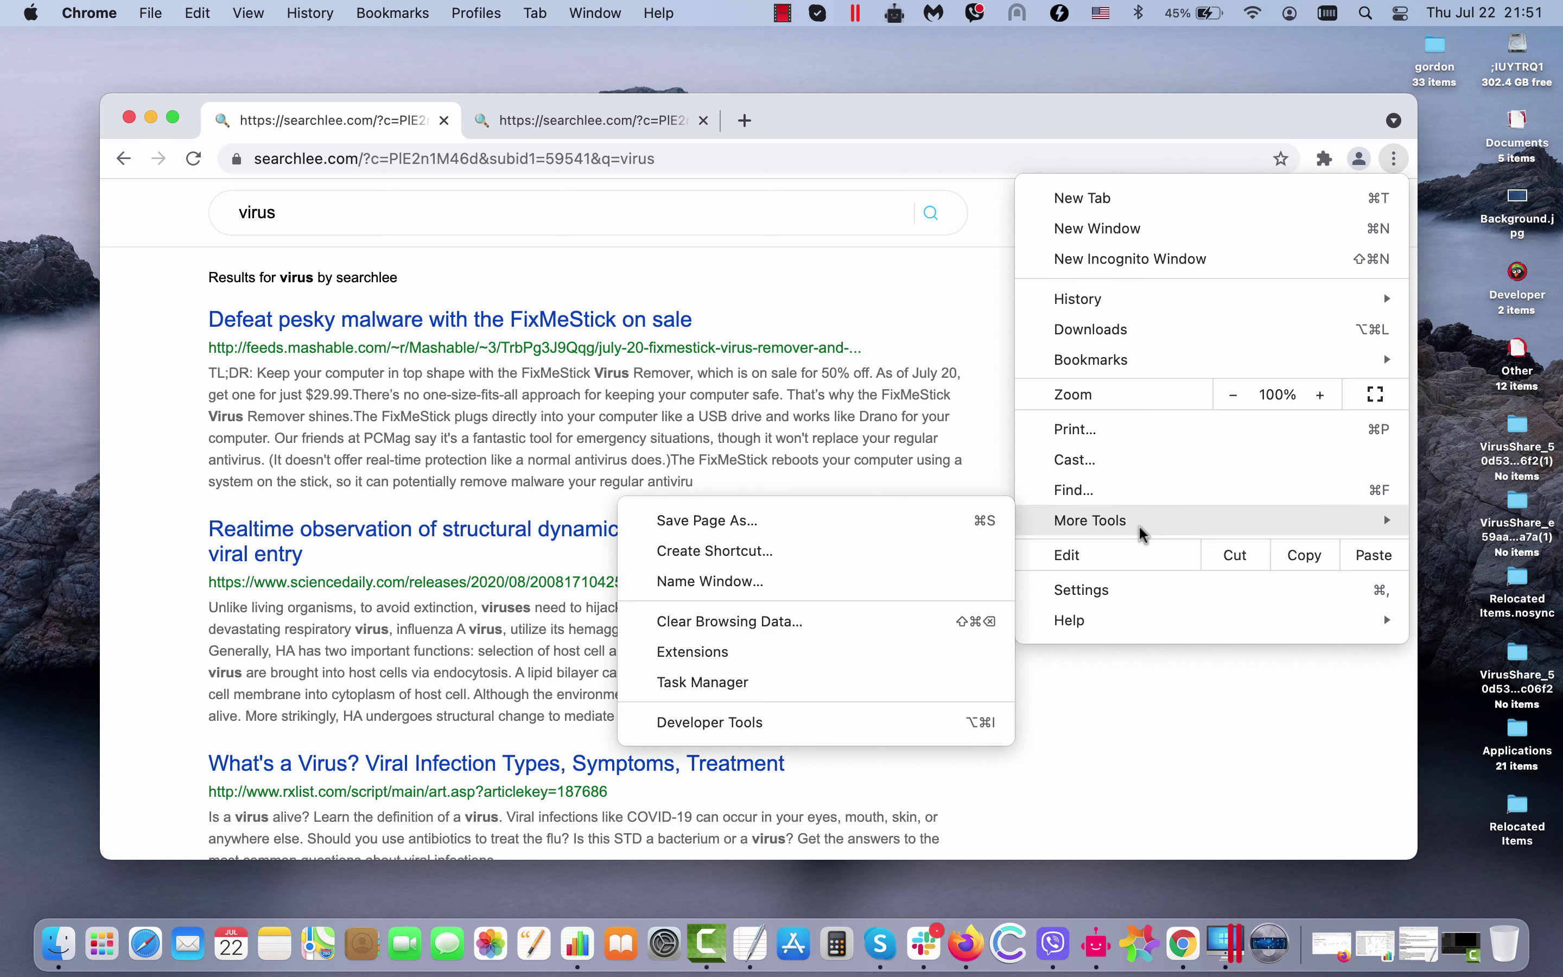
click(812, 662)
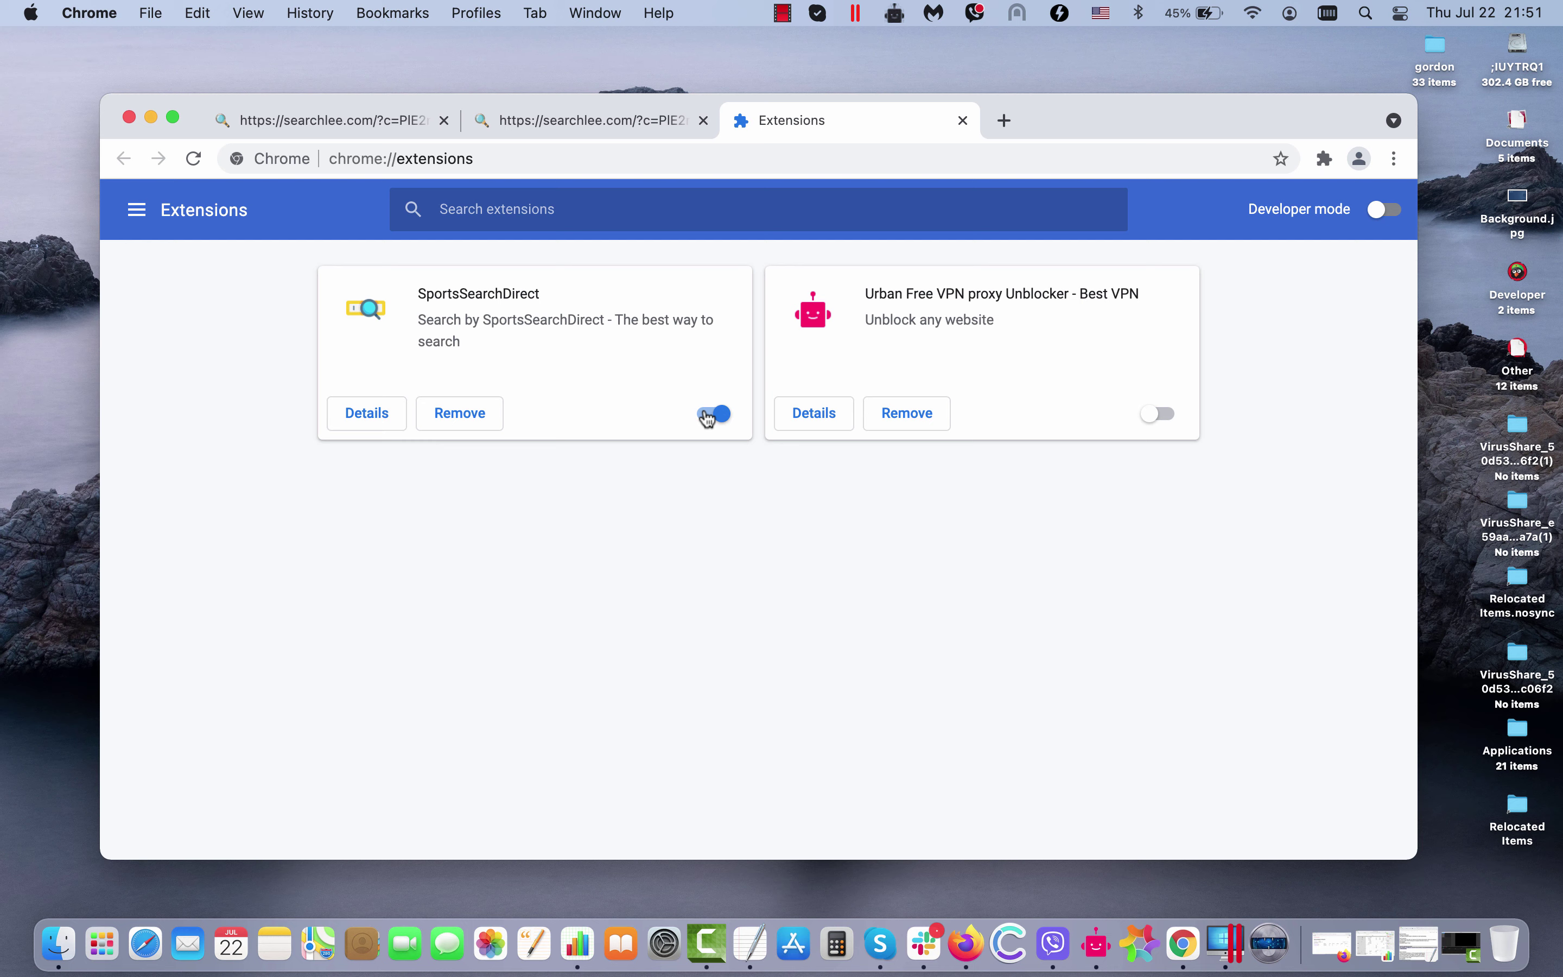
click(711, 413)
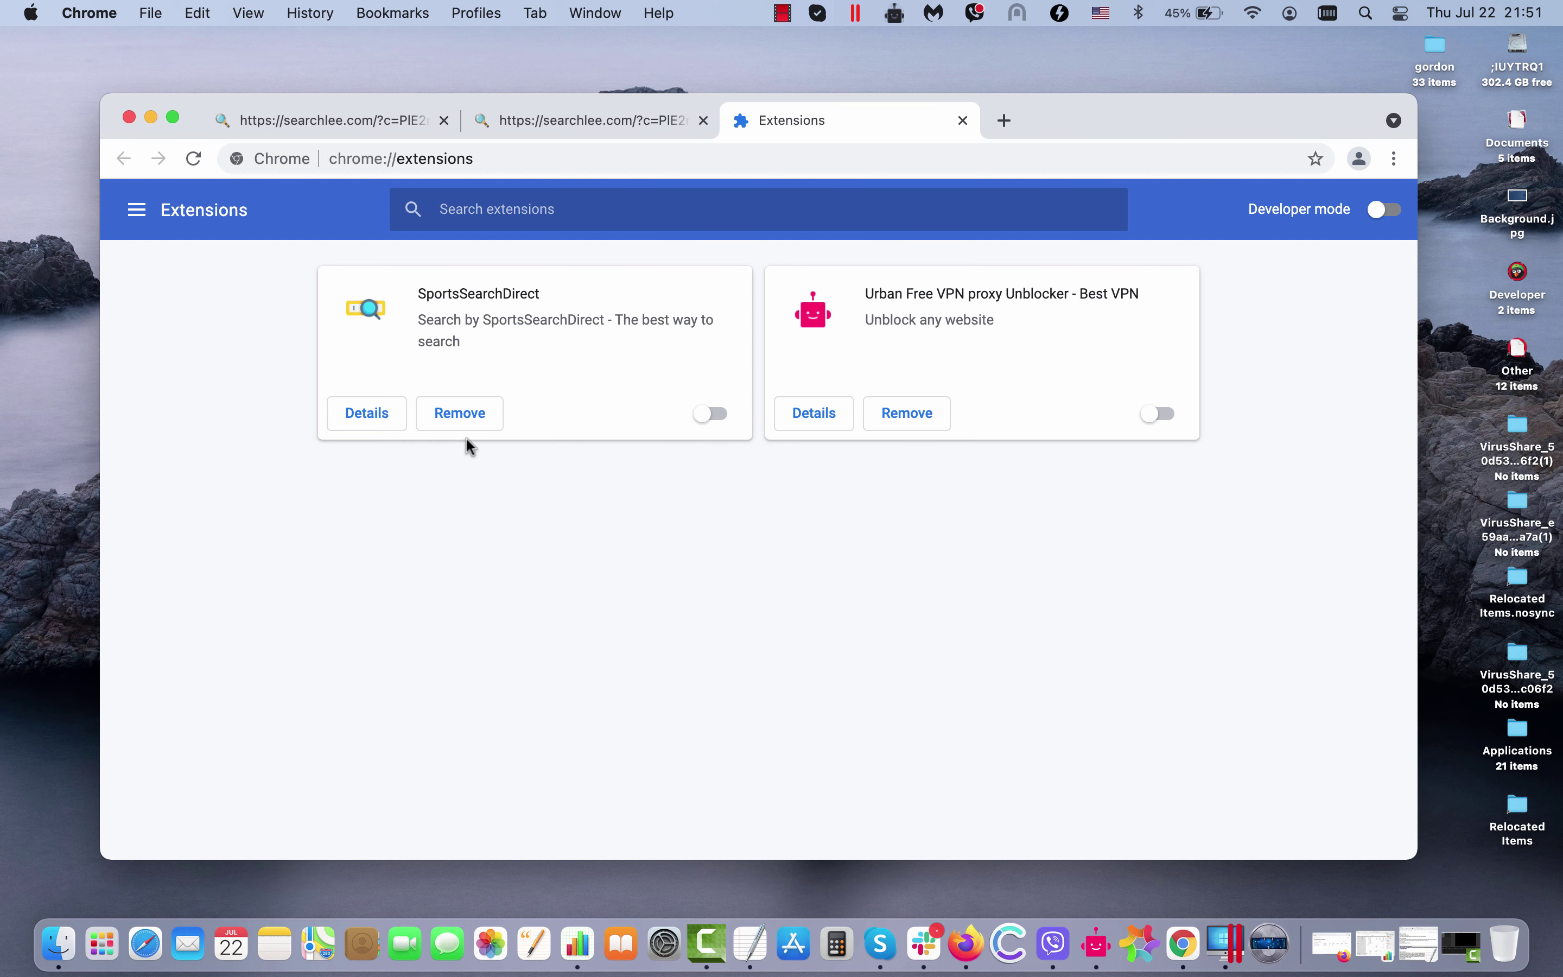
click(455, 418)
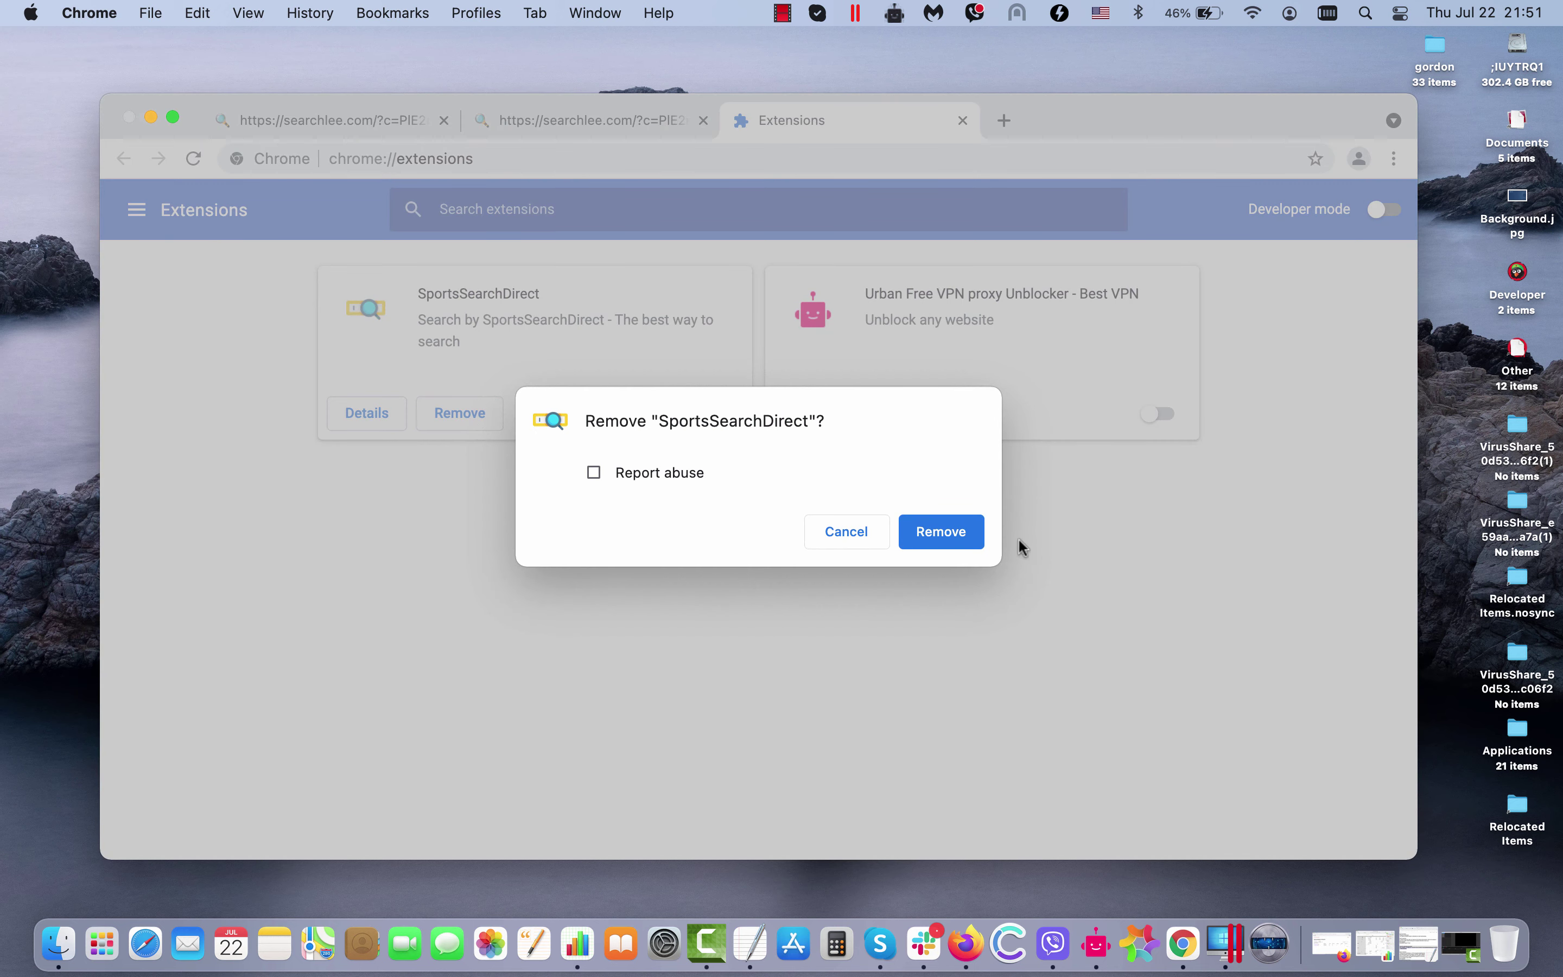
click(923, 536)
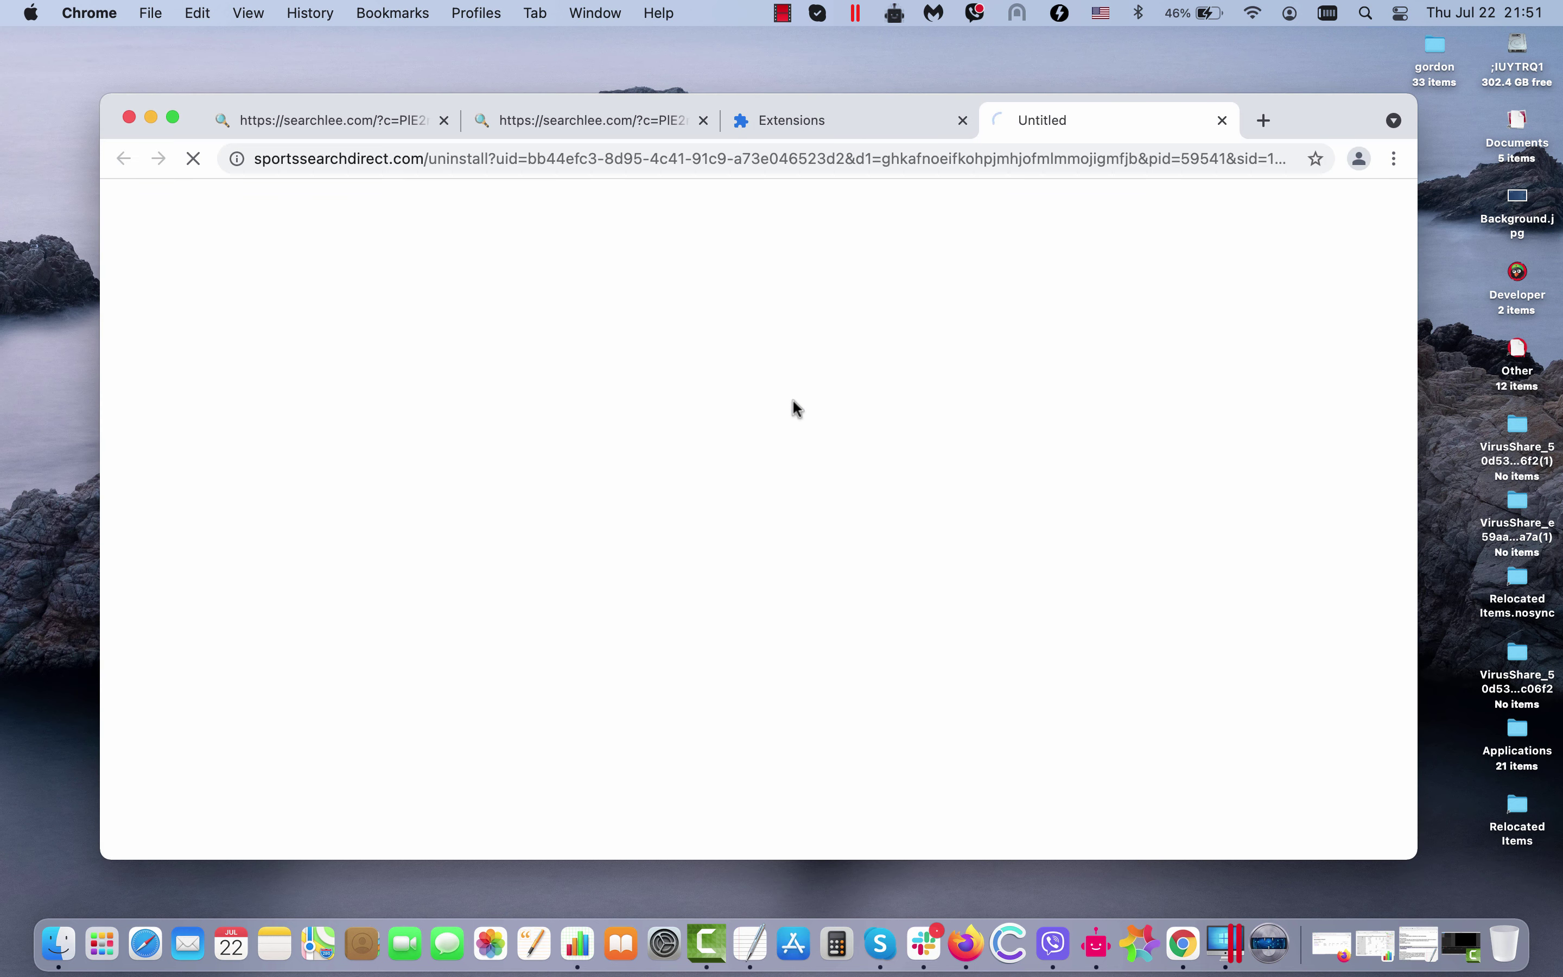
Step: Close the searchlee, Extensions and uninstall feedback tabs
click(703, 120)
click(703, 121)
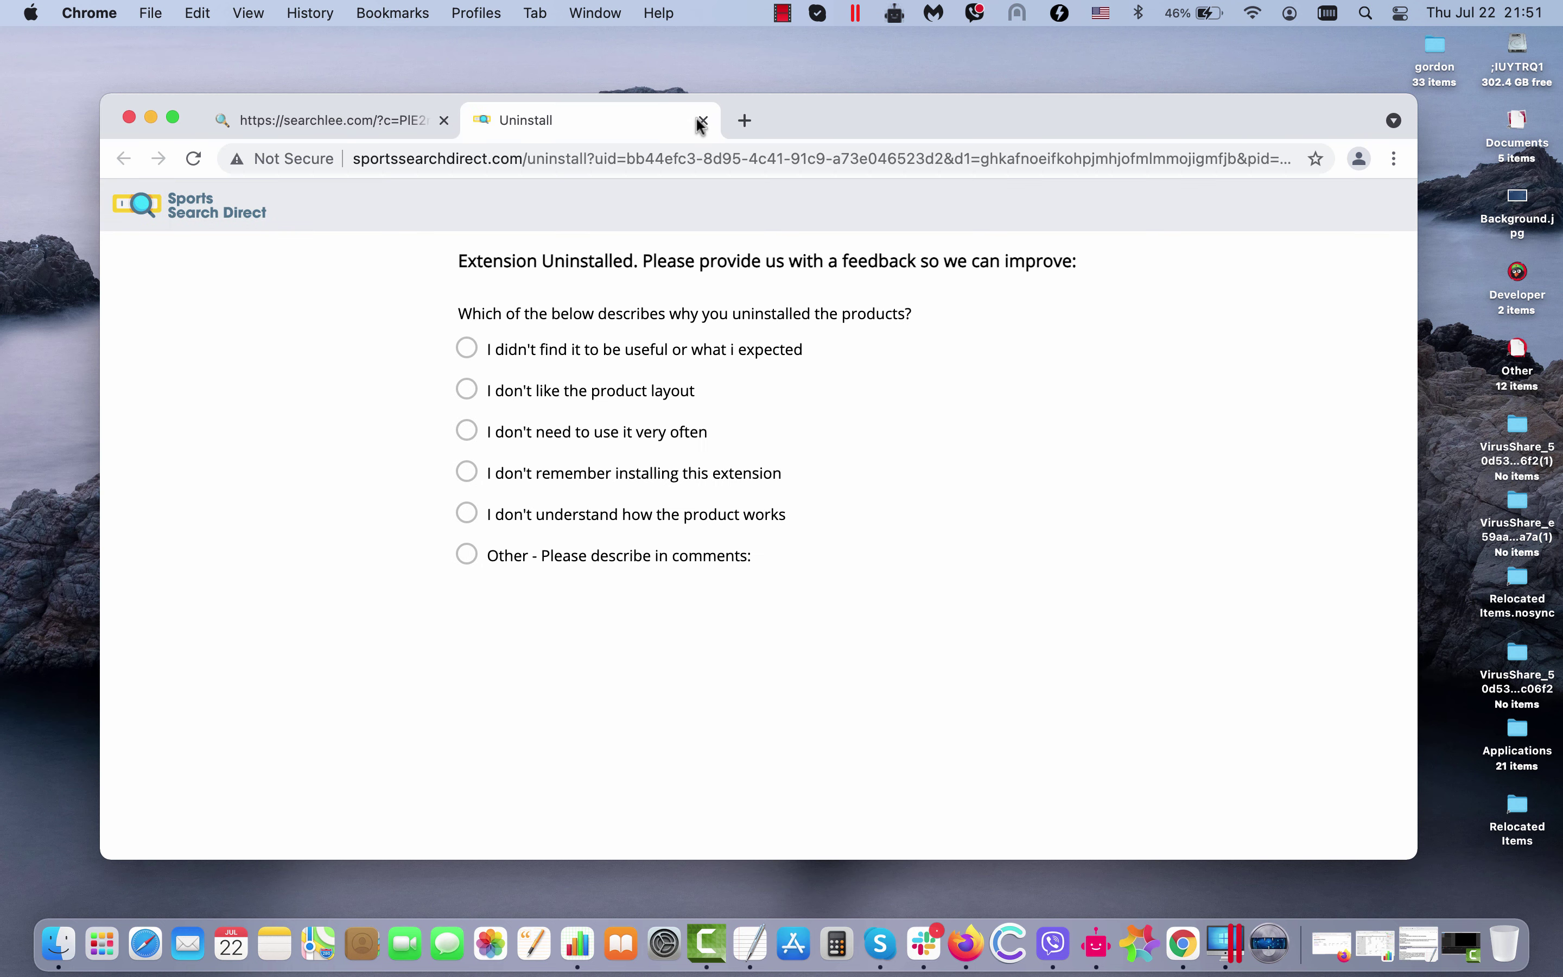
click(703, 121)
Step: Open a fresh tab, close the leftover searchlee tab, and shift the window slightly
click(486, 120)
click(446, 121)
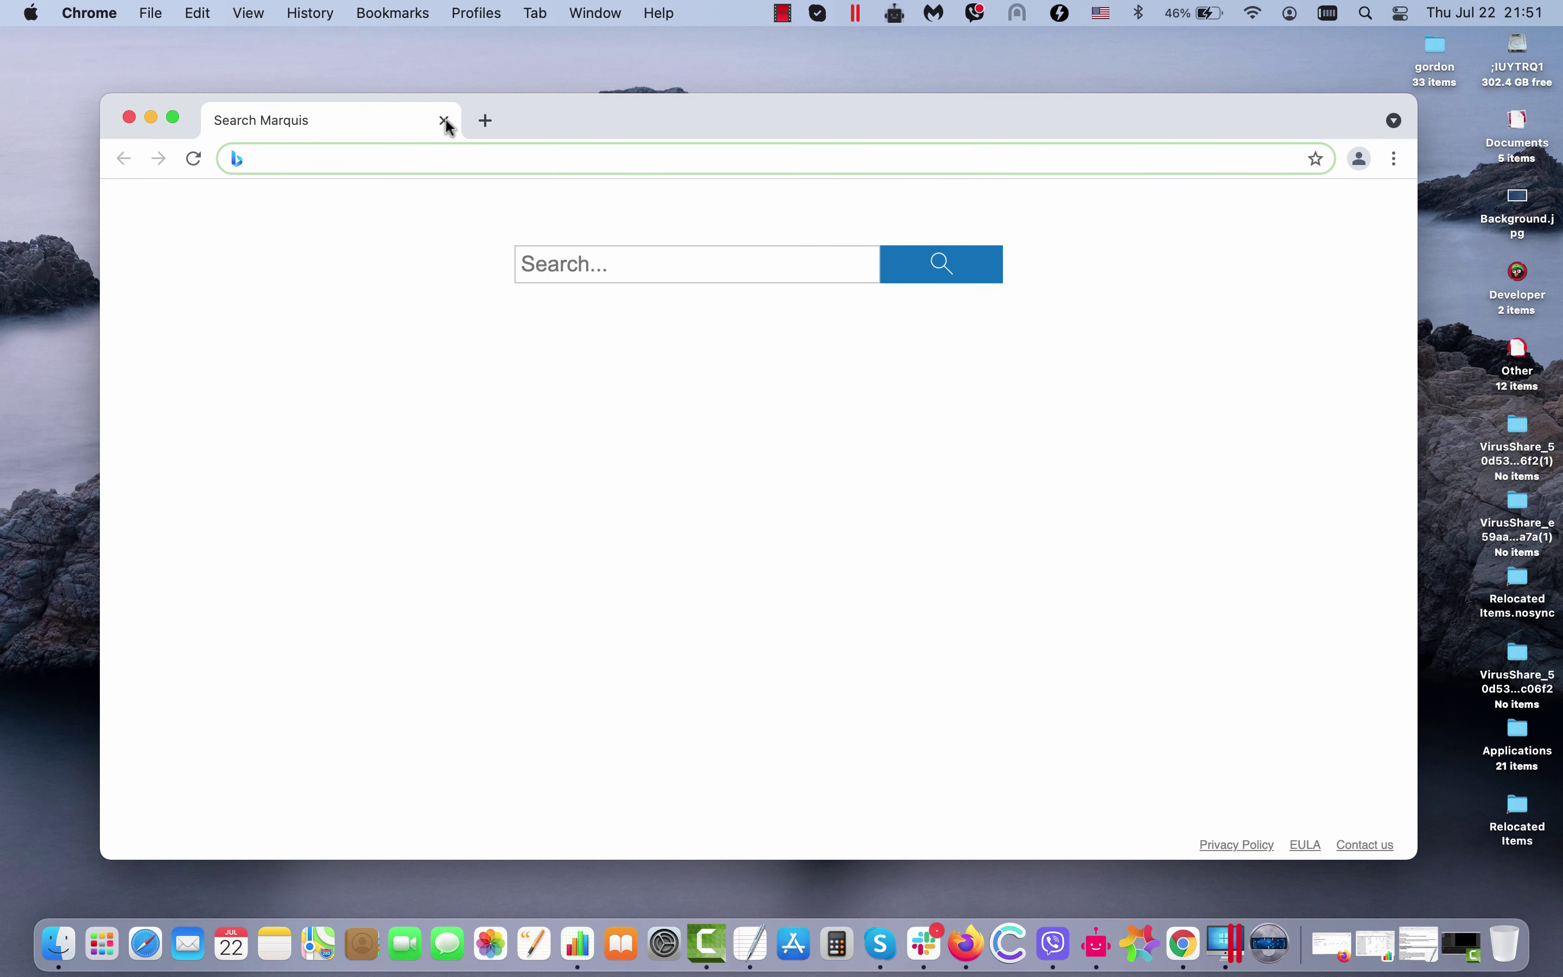
mouse_move(571, 115)
mouse_down()
mouse_move(573, 141)
mouse_move(554, 141)
mouse_move(553, 122)
mouse_up()
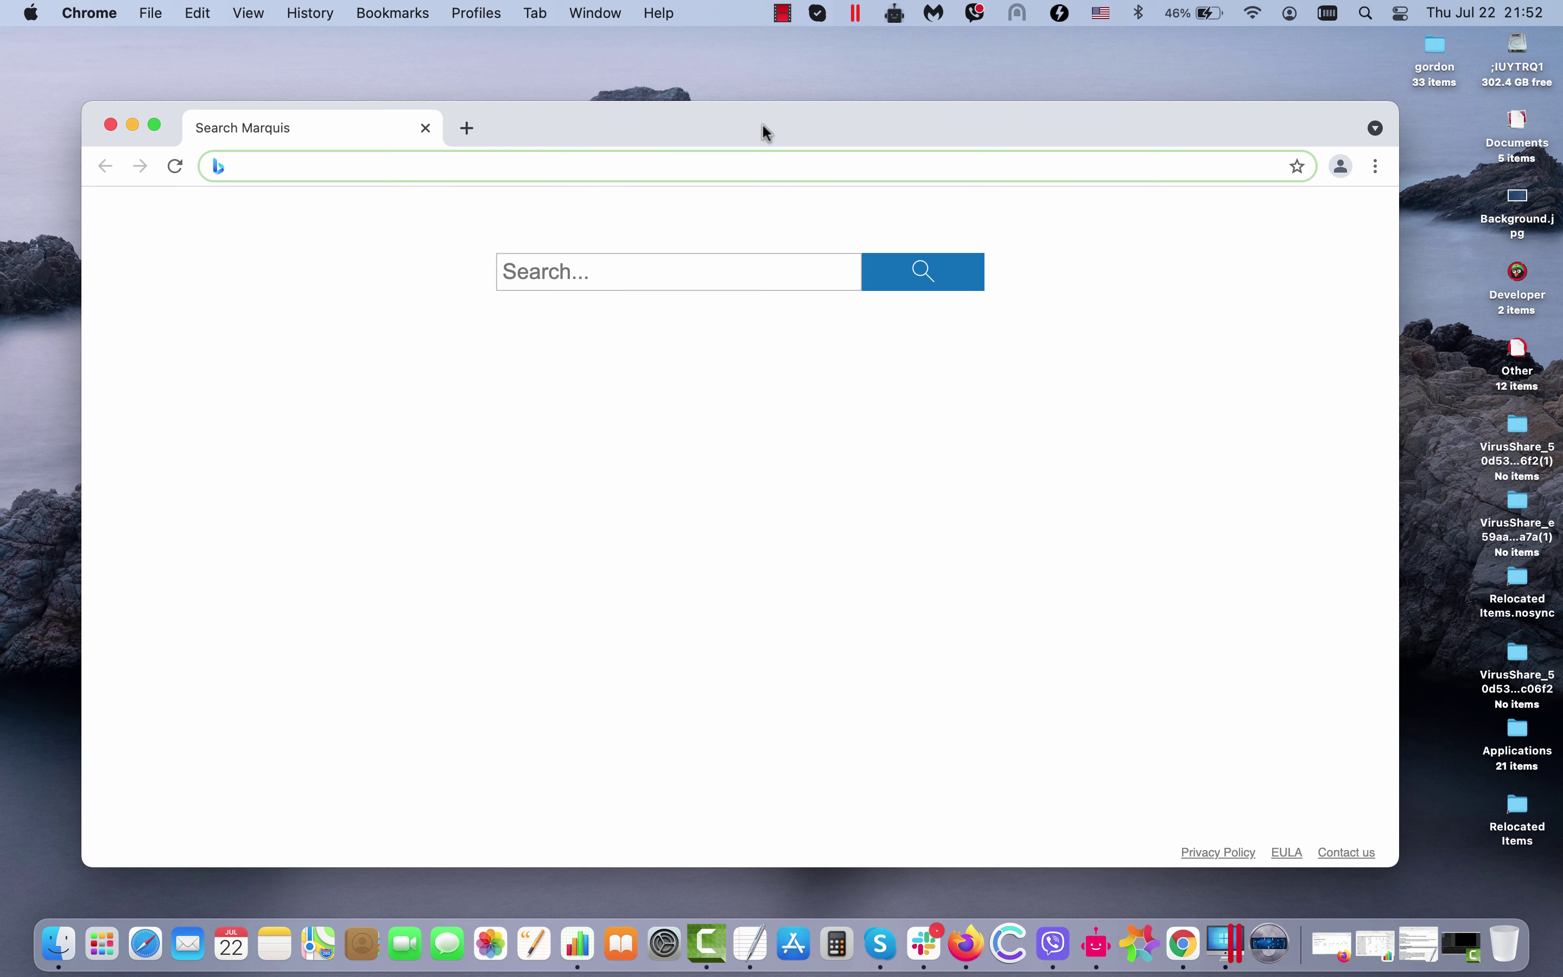
Step: Go to combocleaner.com and launch the Combo Cleaner app
text(co)
key(Return)
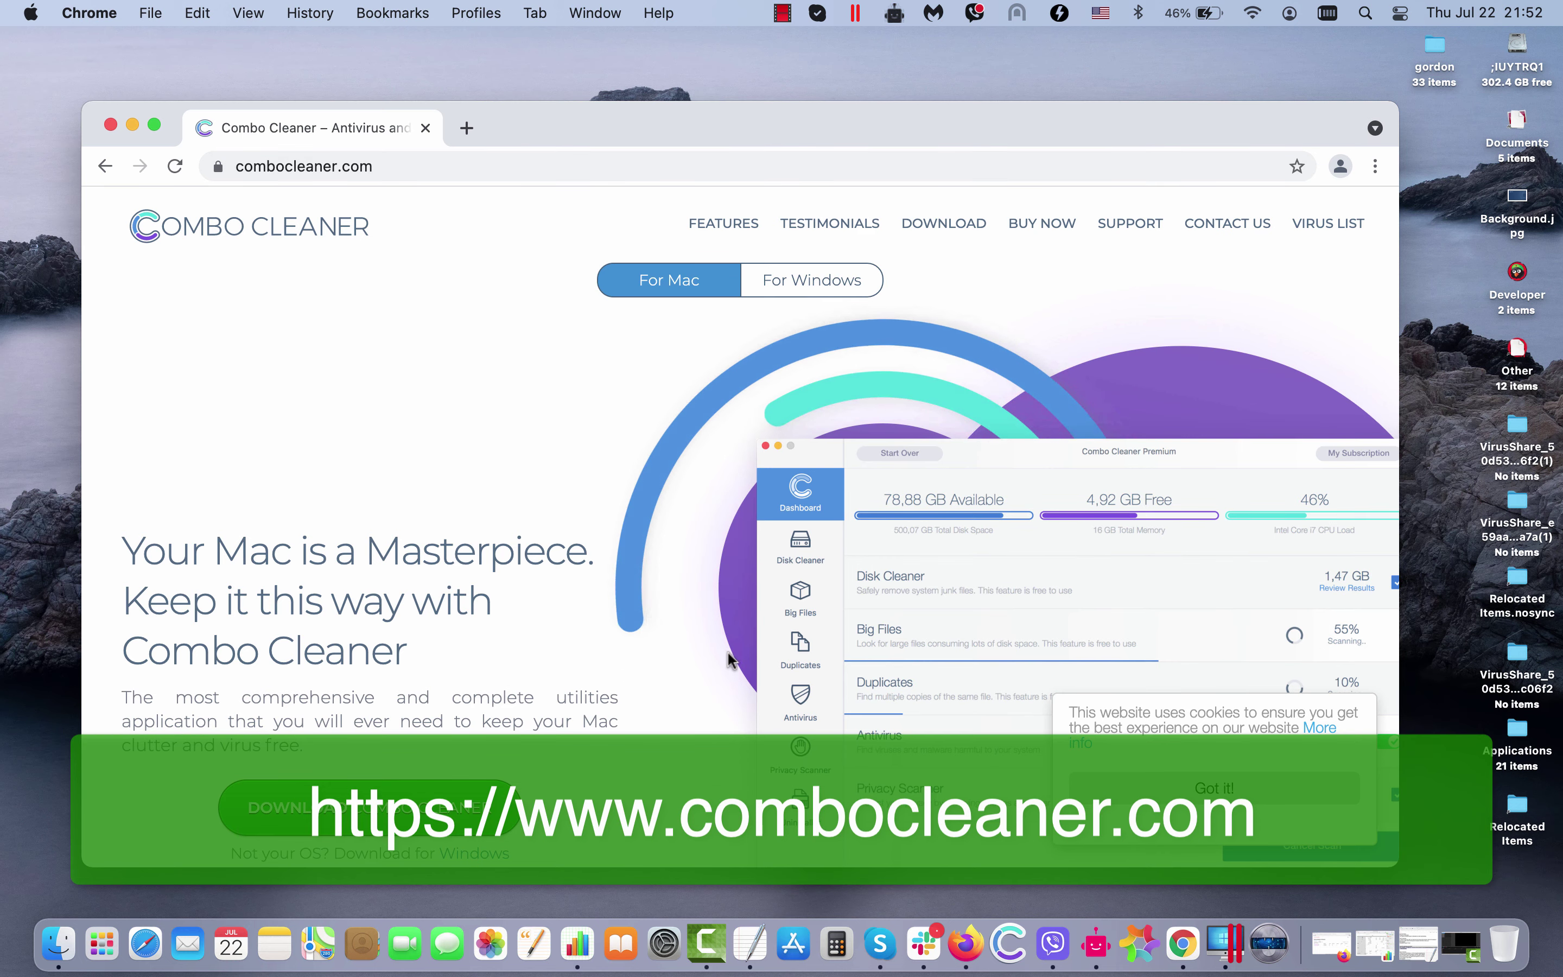
click(1008, 943)
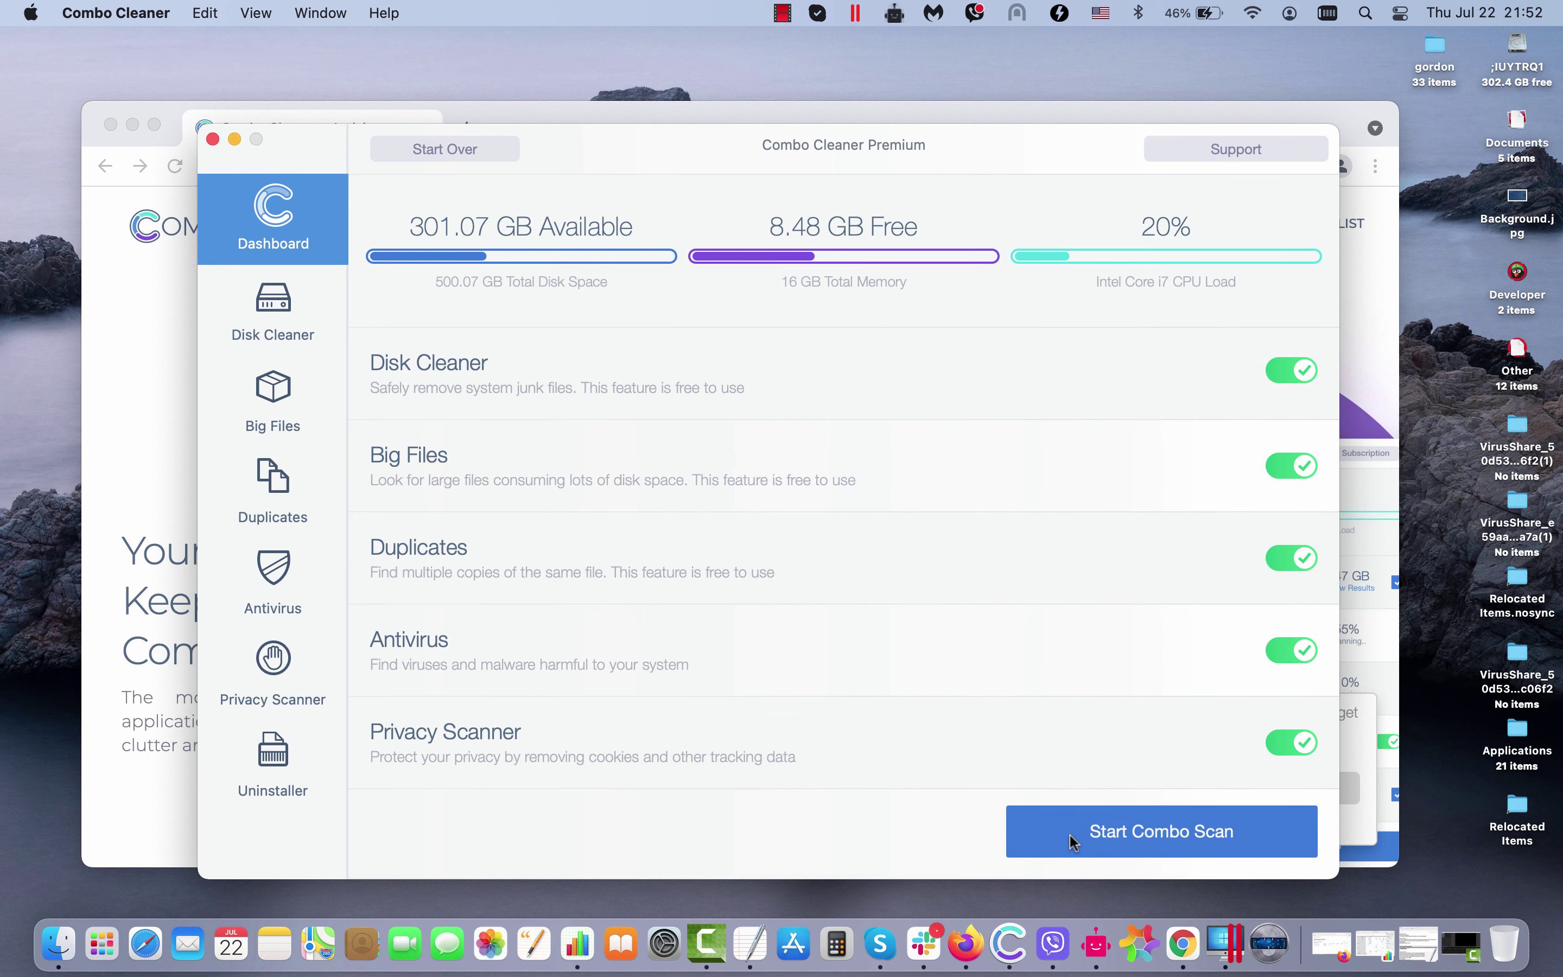
Step: Run Combo Cleaner's combo scan until it reports 5 threats and 1.53 GB of junk
click(1072, 840)
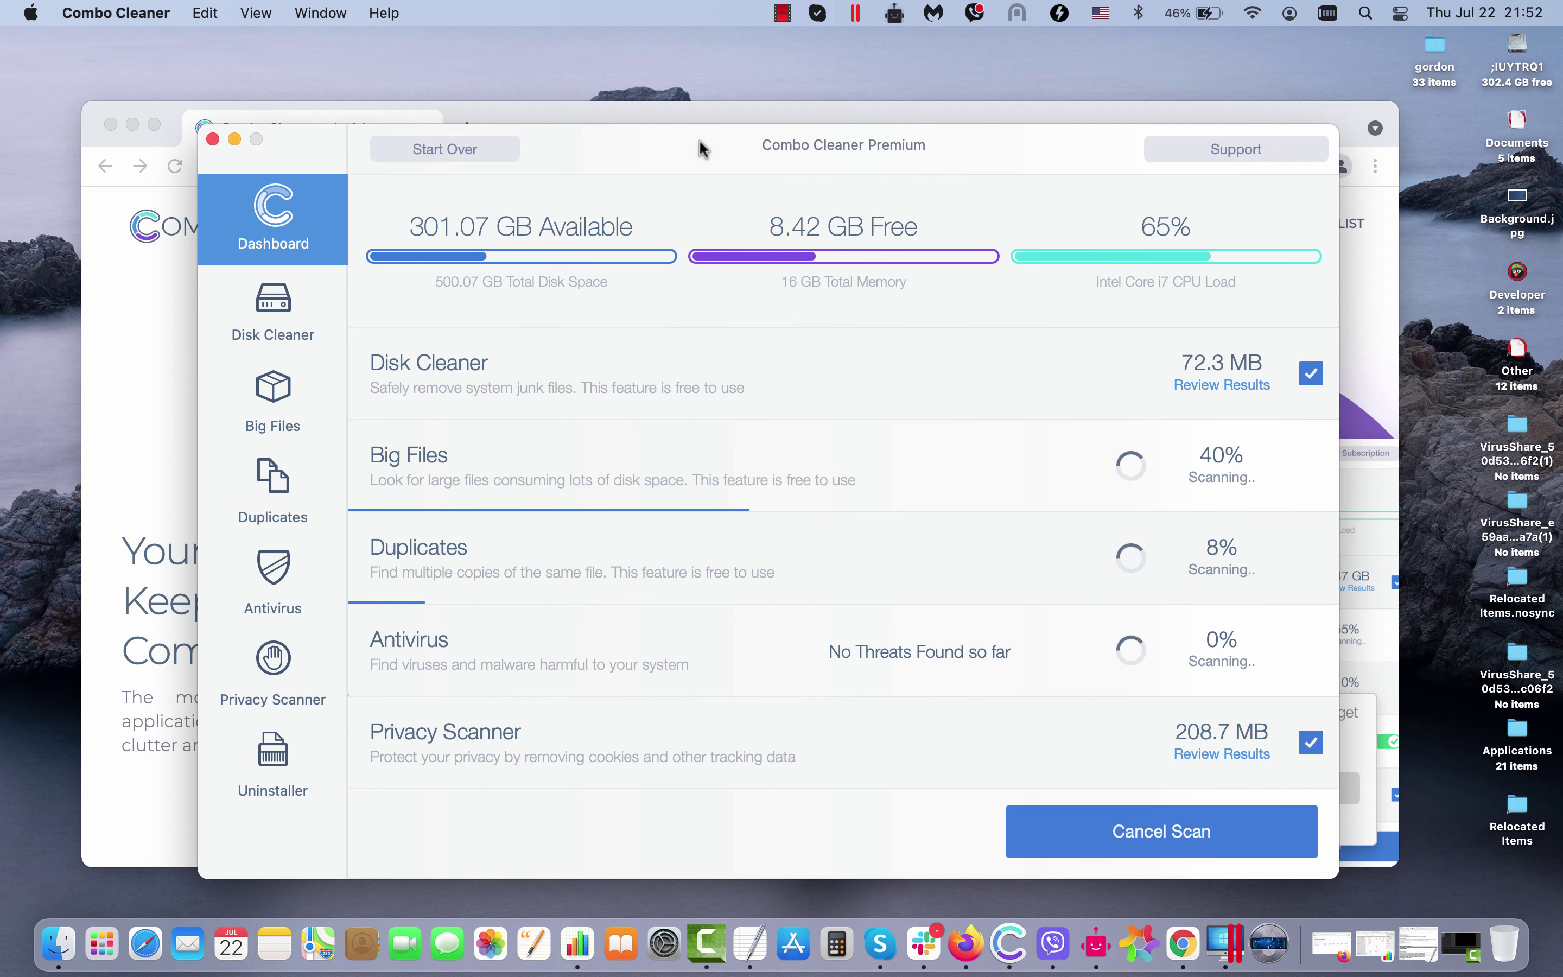
click(782, 13)
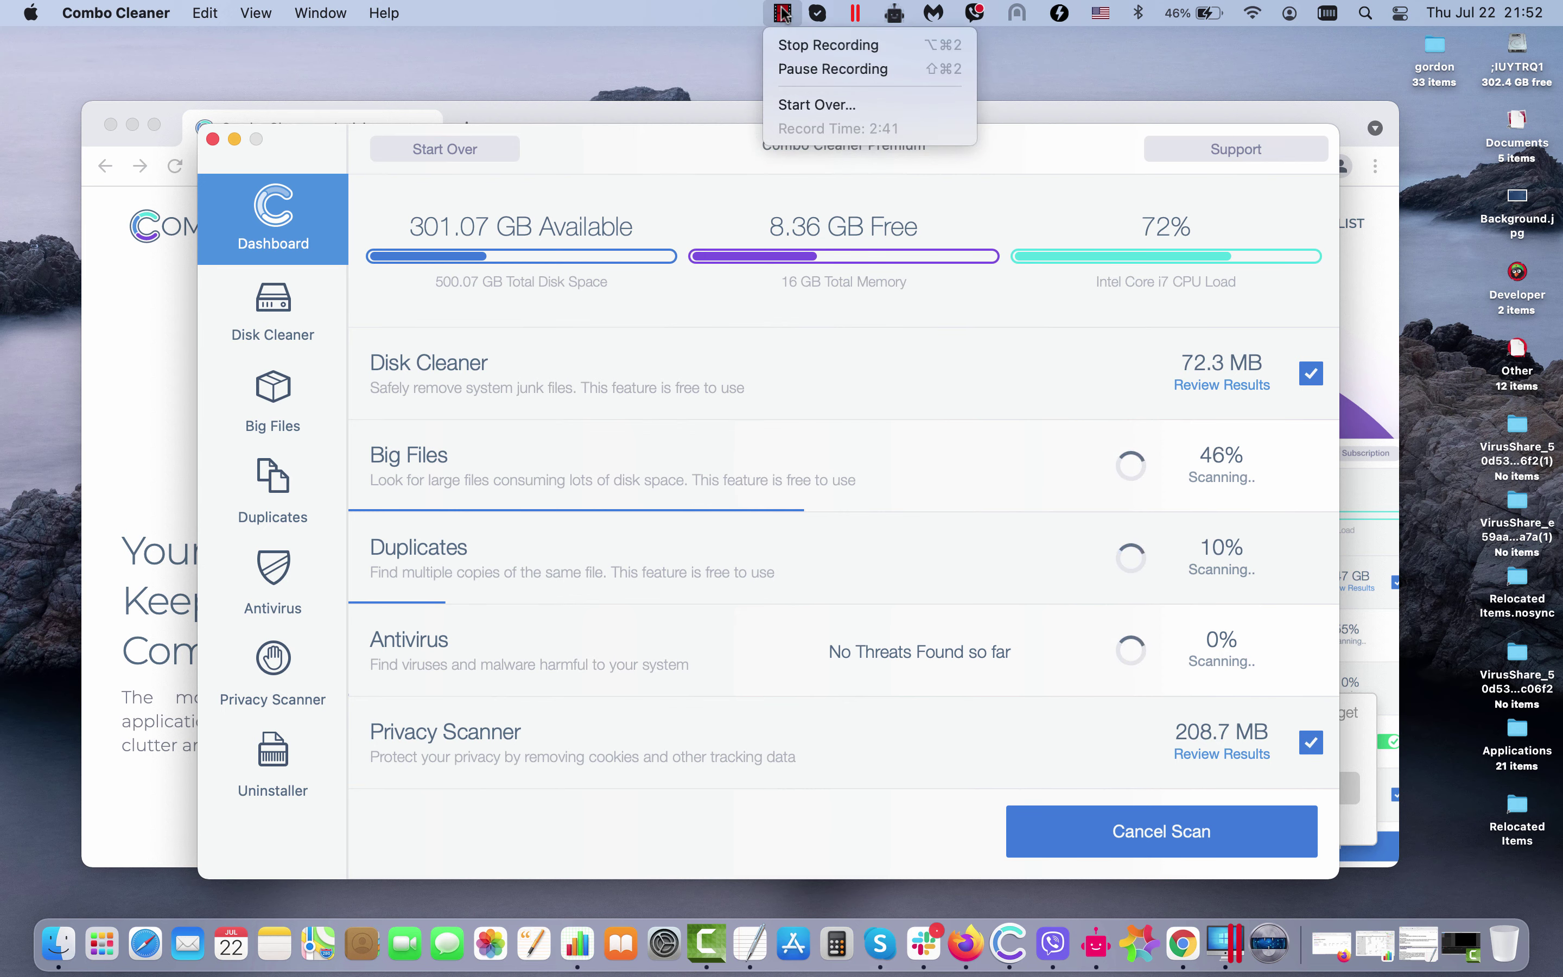
click(792, 45)
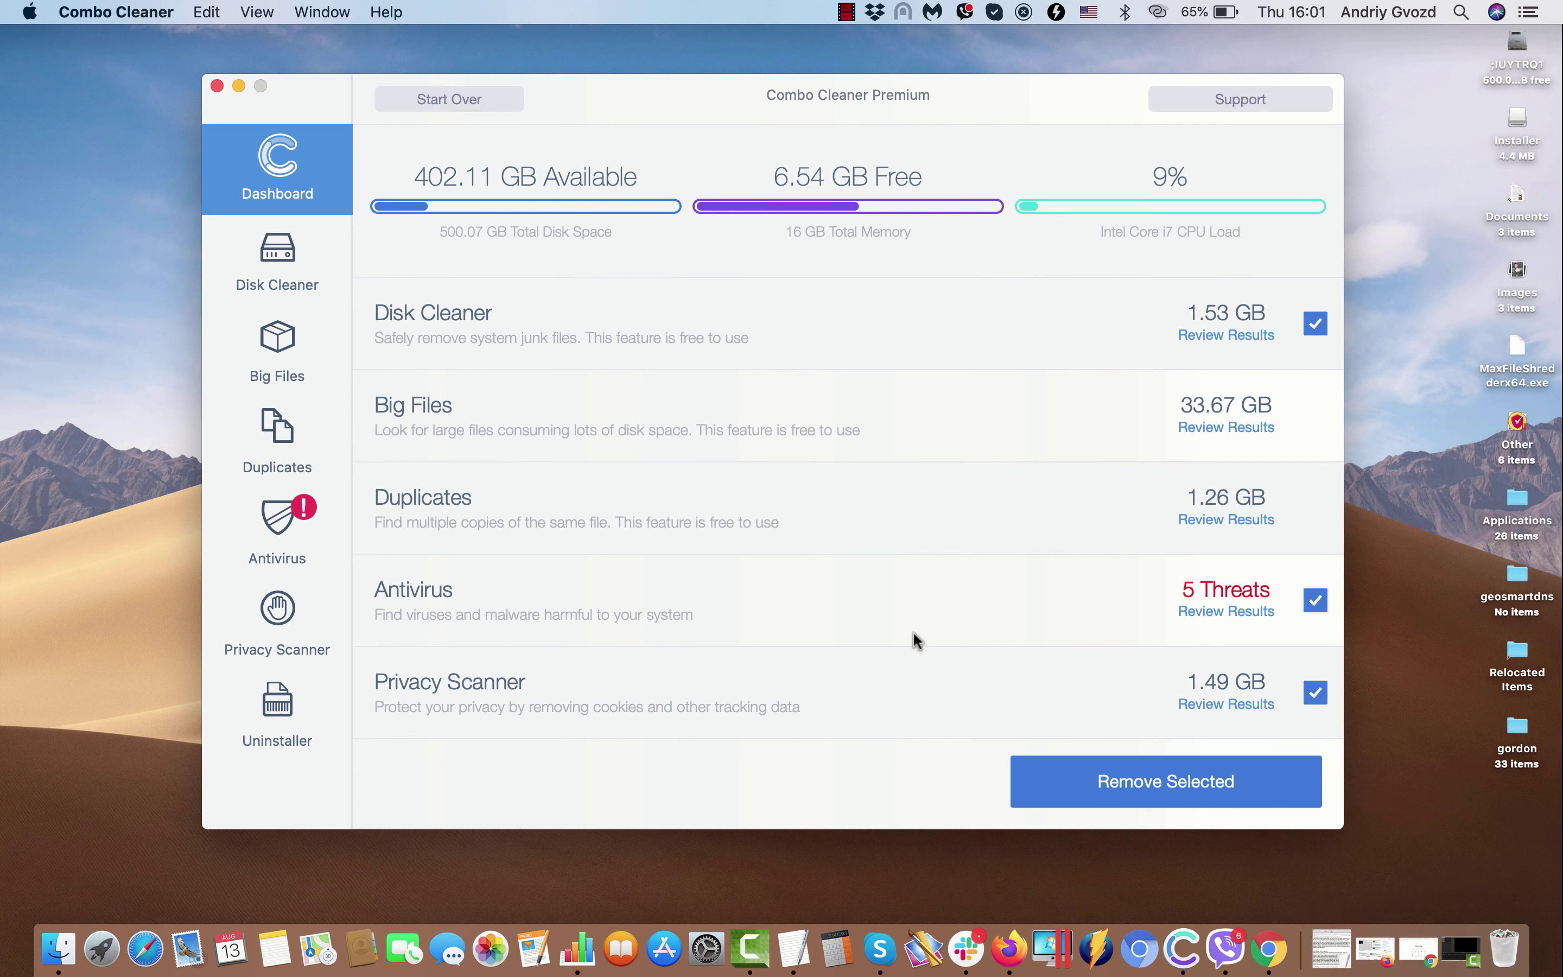
Step: Review the antivirus results, deselect install.dmg, and reveal install.zip in Downloads
click(1221, 614)
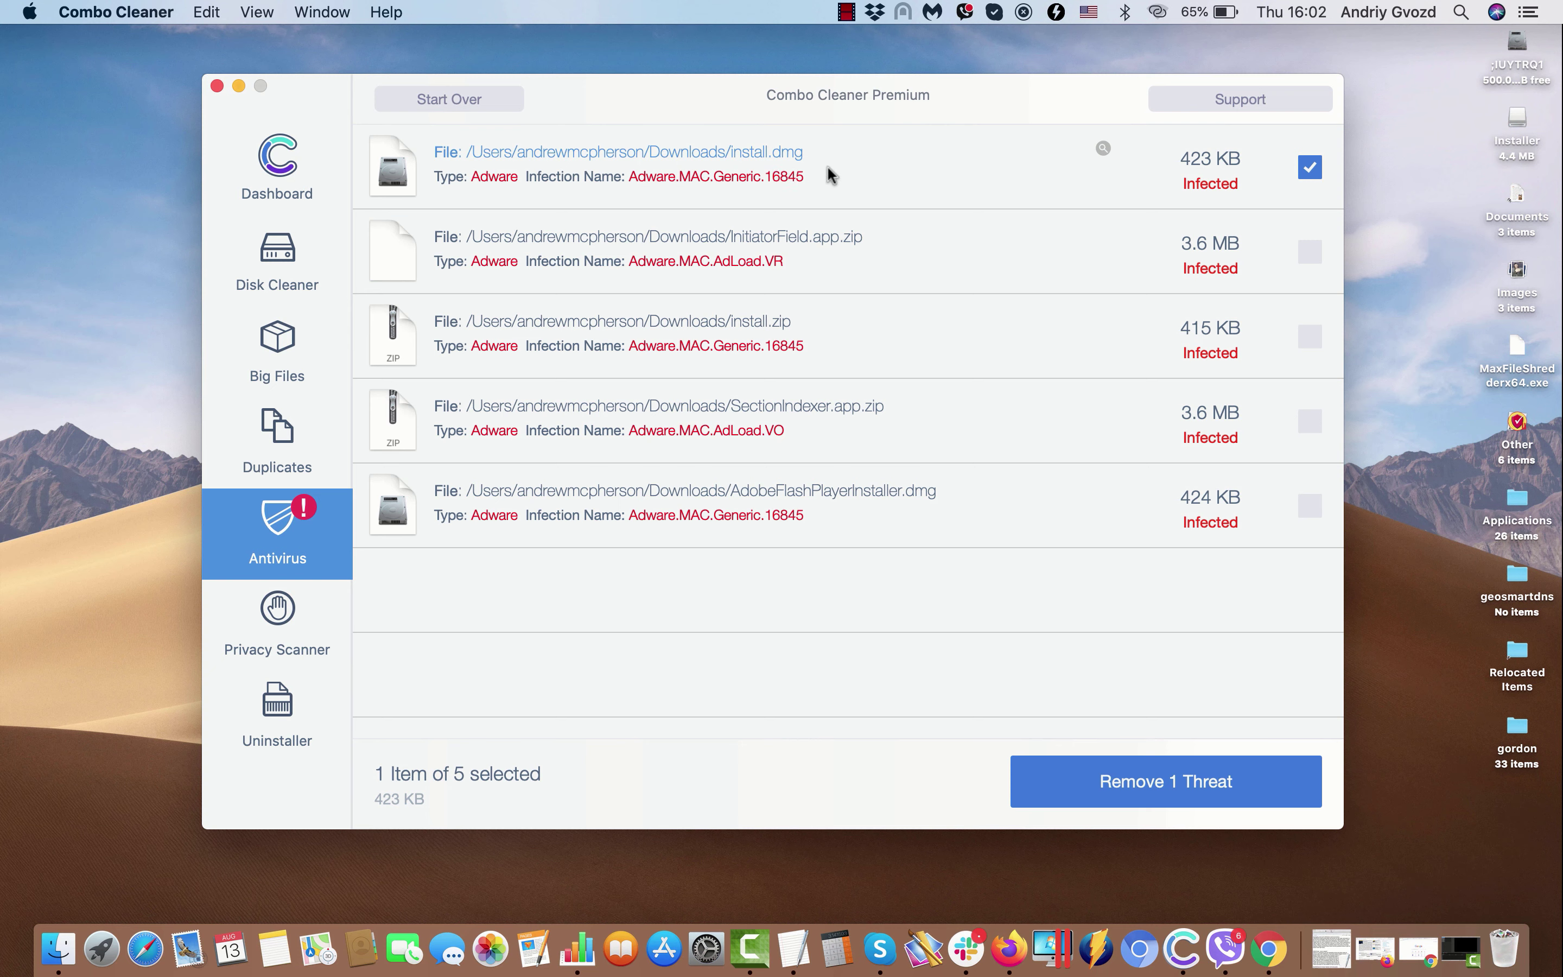
click(1021, 170)
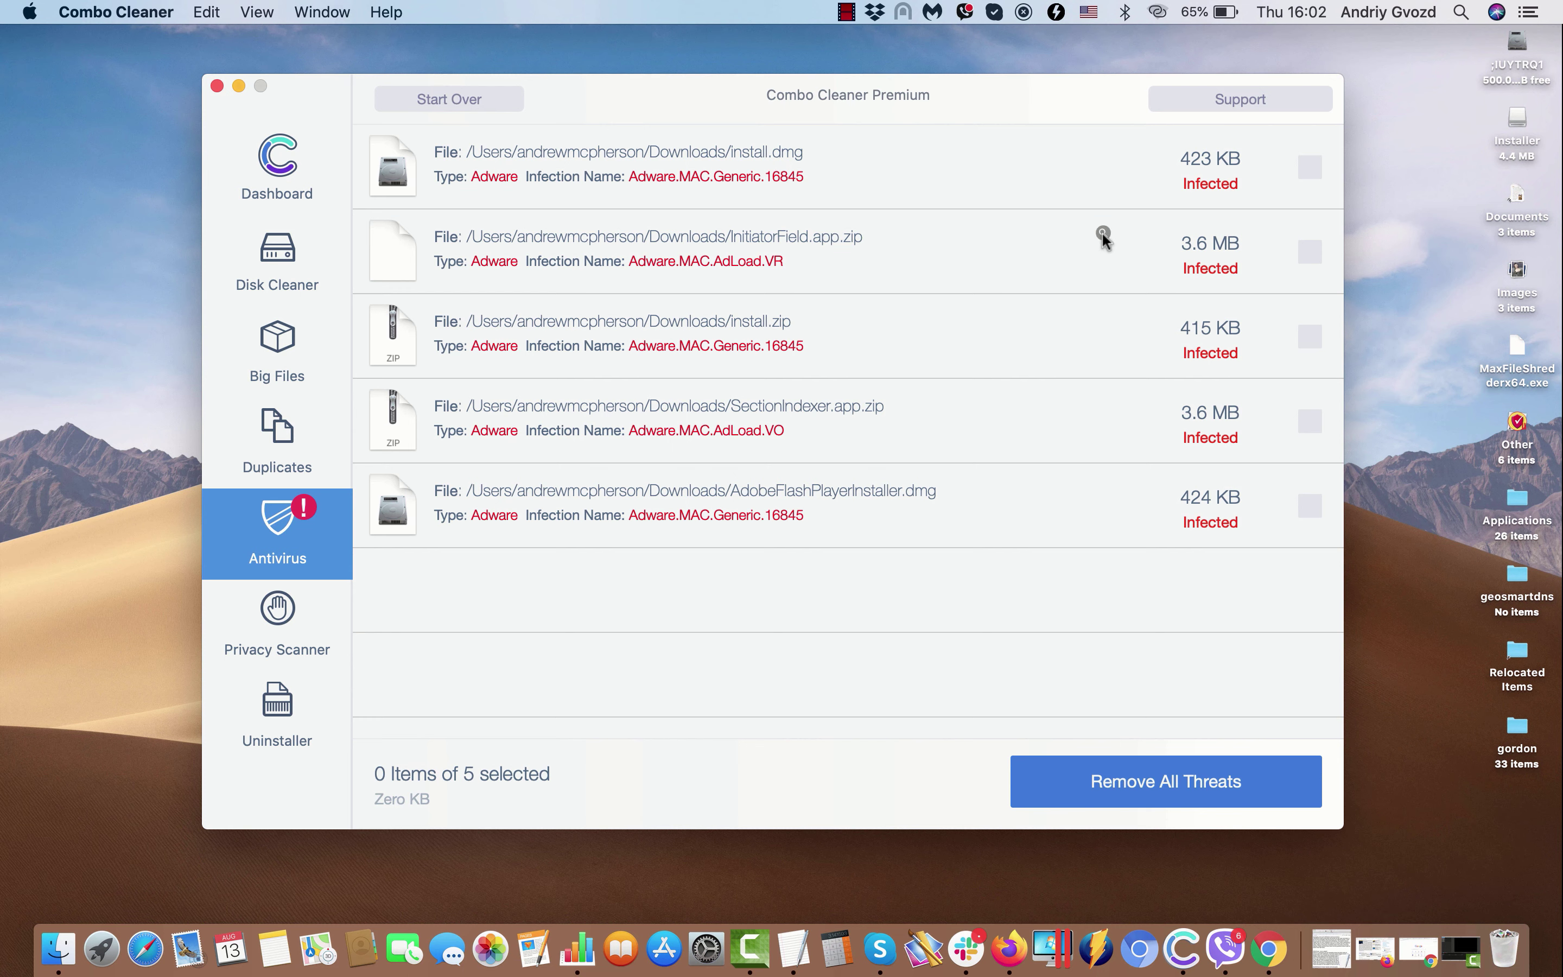
click(1104, 318)
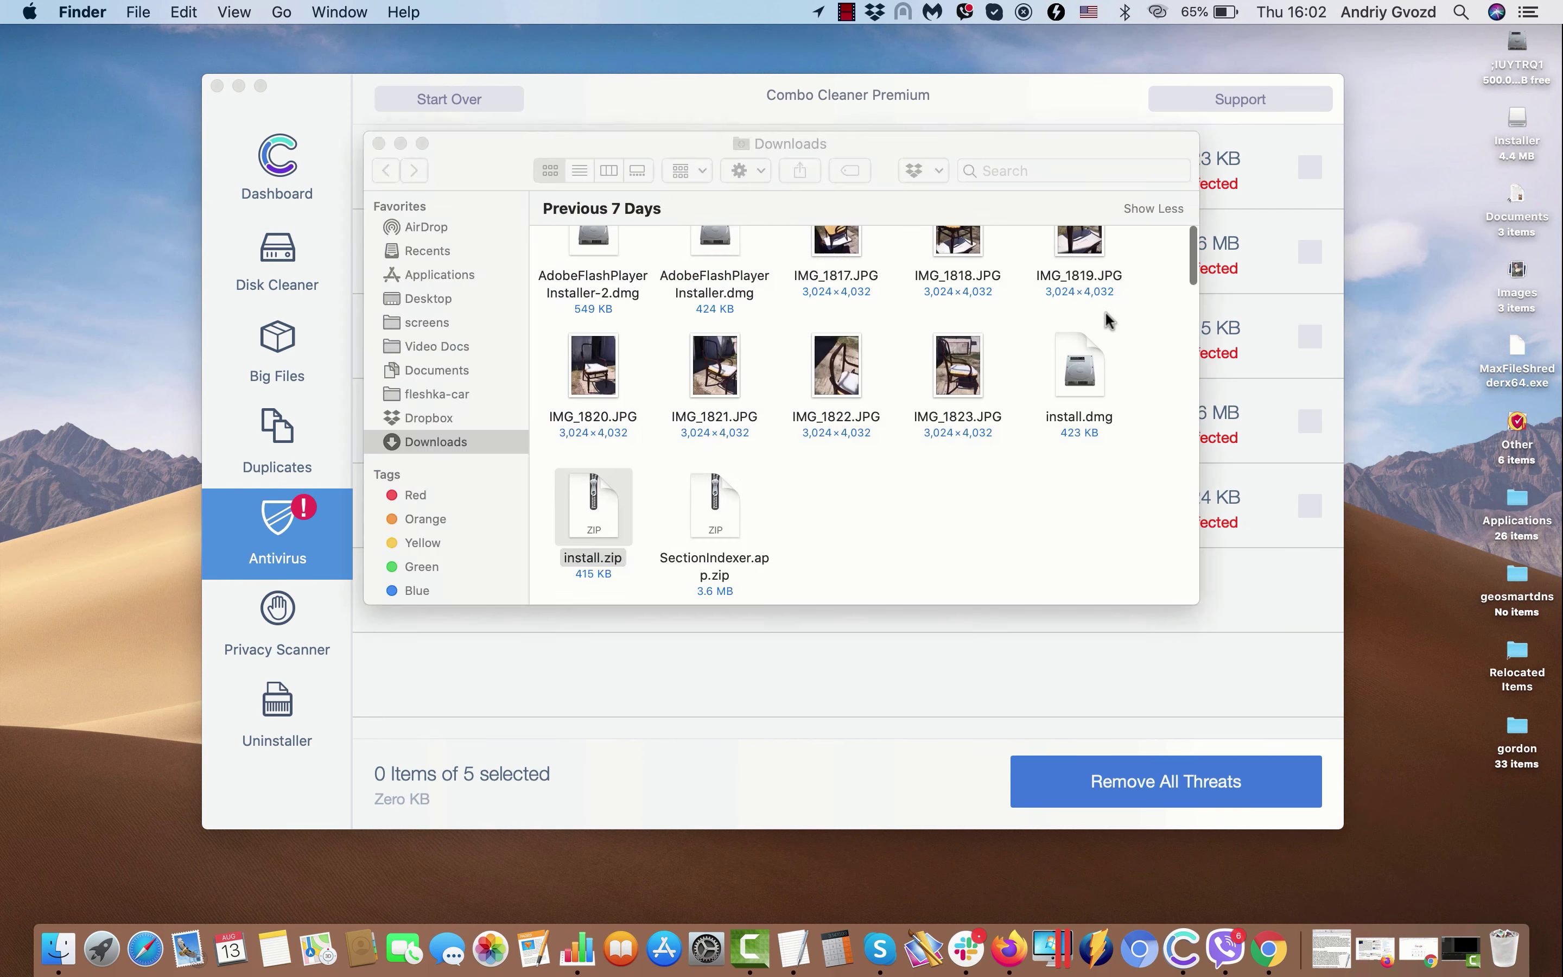
Step: Move install.zip to the Trash and close the Downloads window
right_click(600, 528)
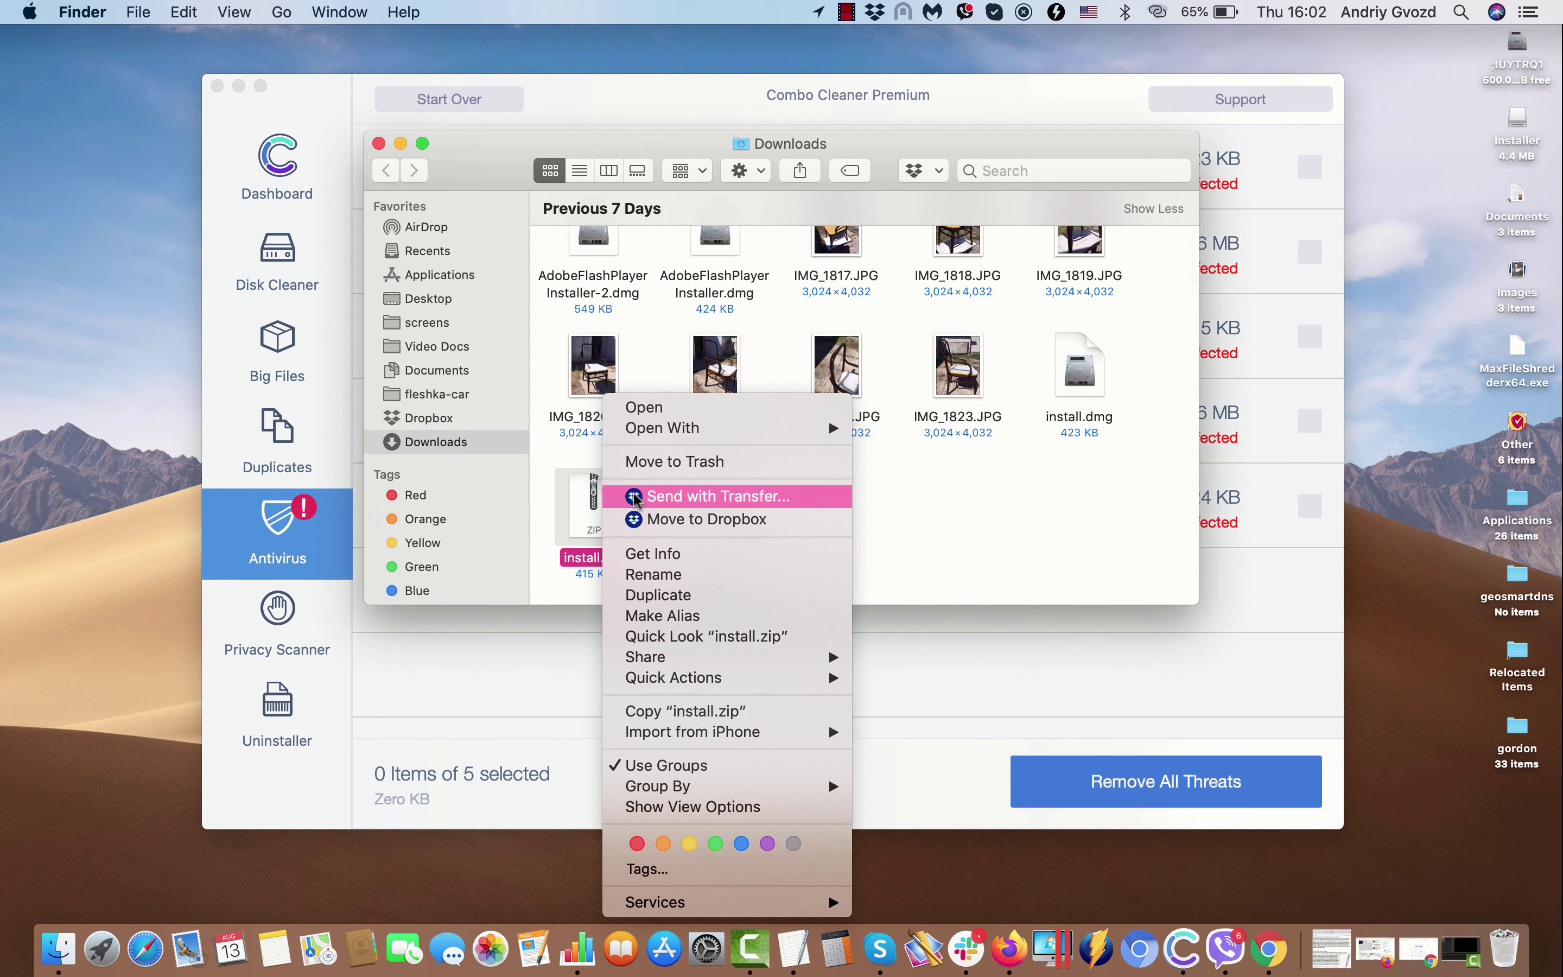
click(675, 461)
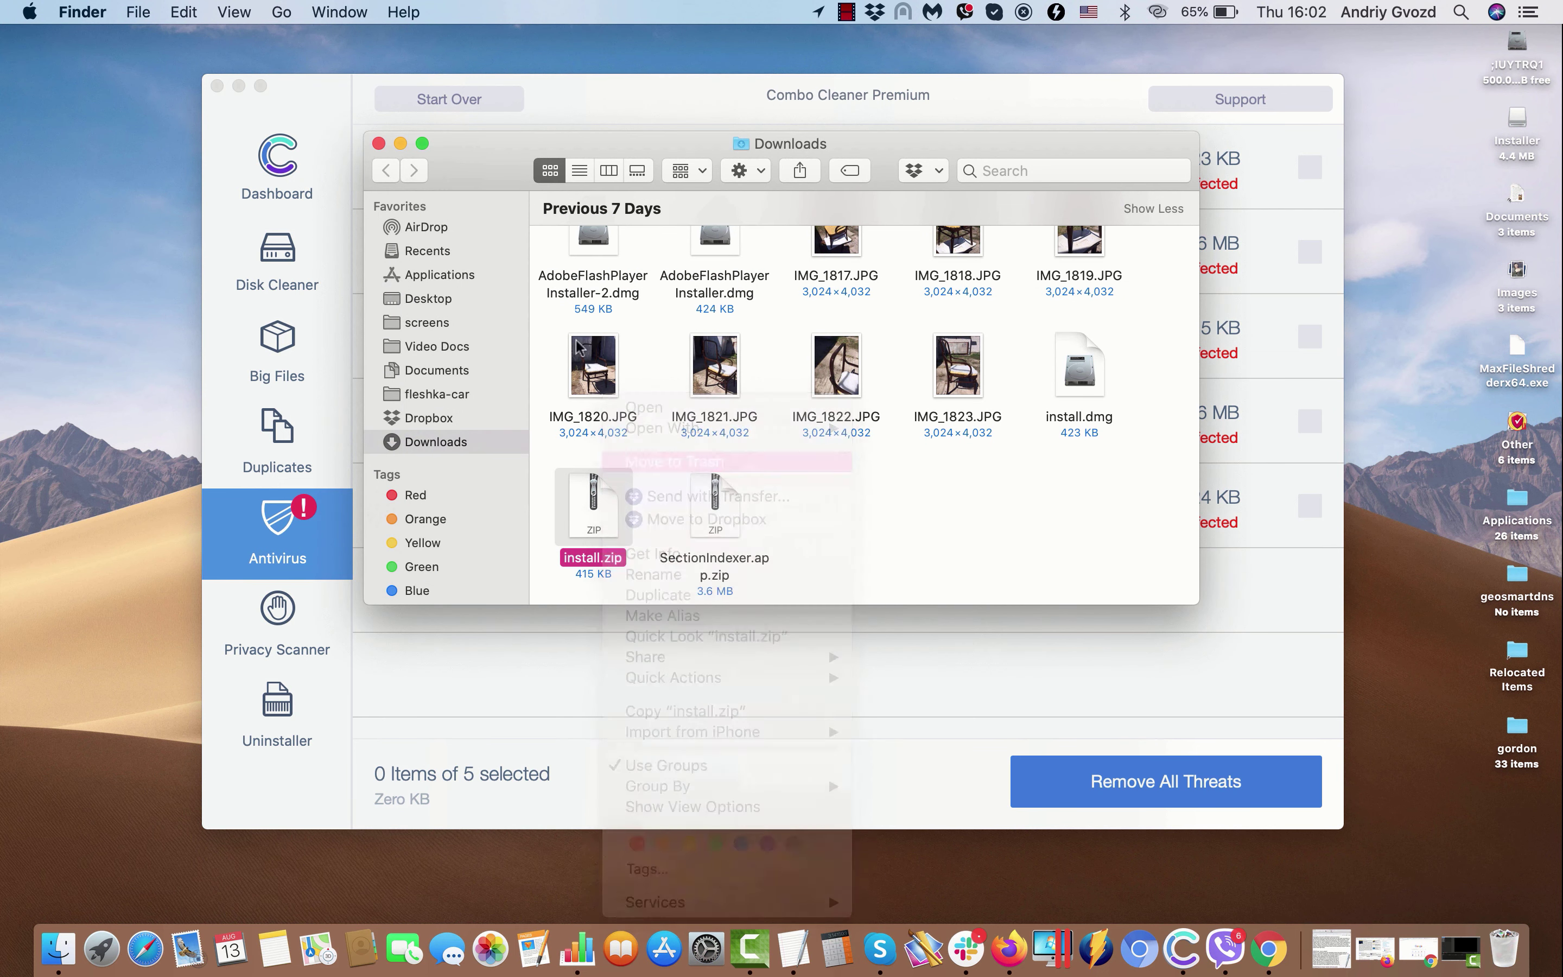
click(379, 143)
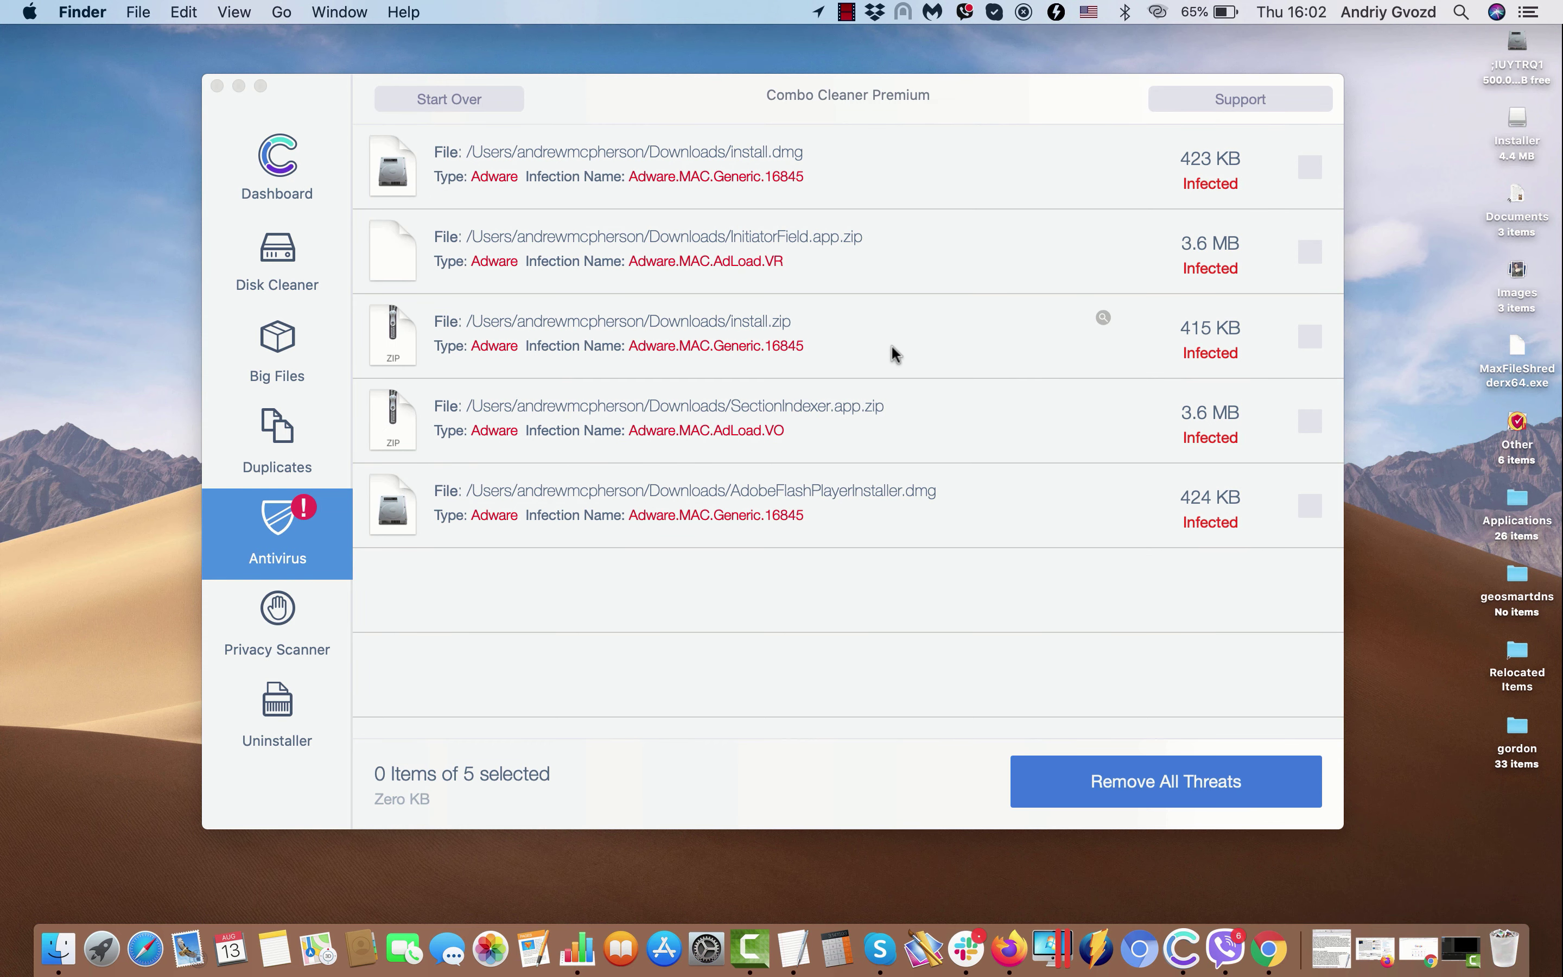
click(897, 106)
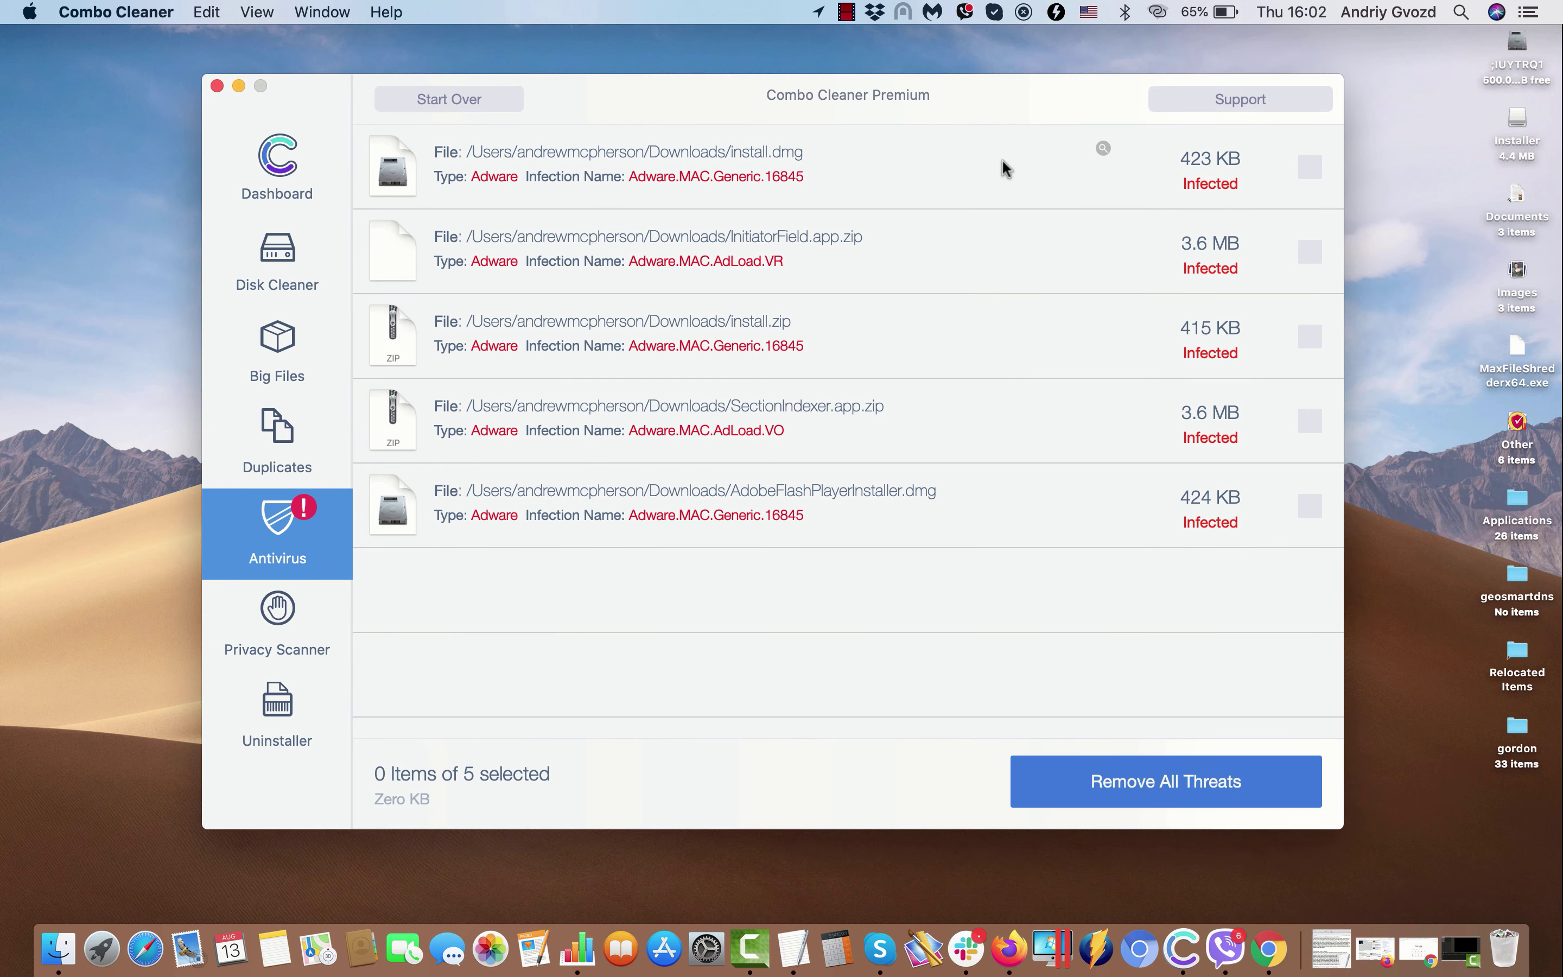